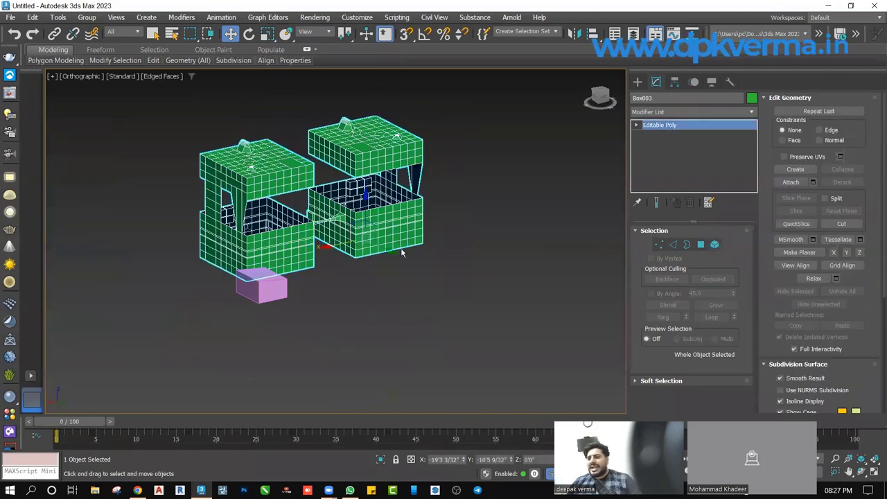
# Delete the green models and the pink box, confirming in Select From Scene that nothing remains.
pyautogui.press('Delete')
pyautogui.click(271, 273)
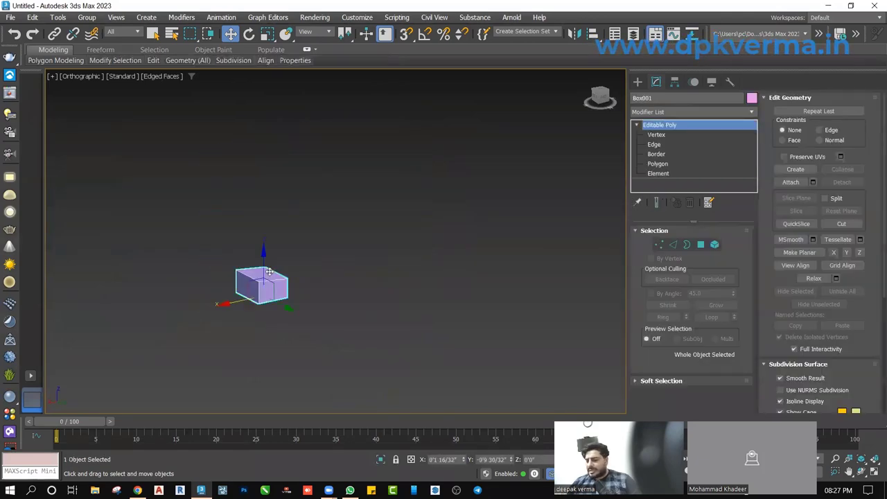
pyautogui.press('Delete')
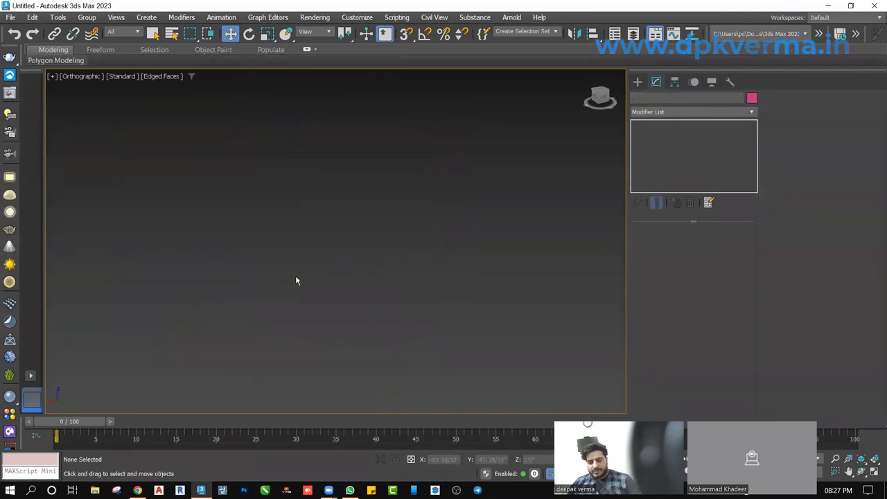
pyautogui.press('h')
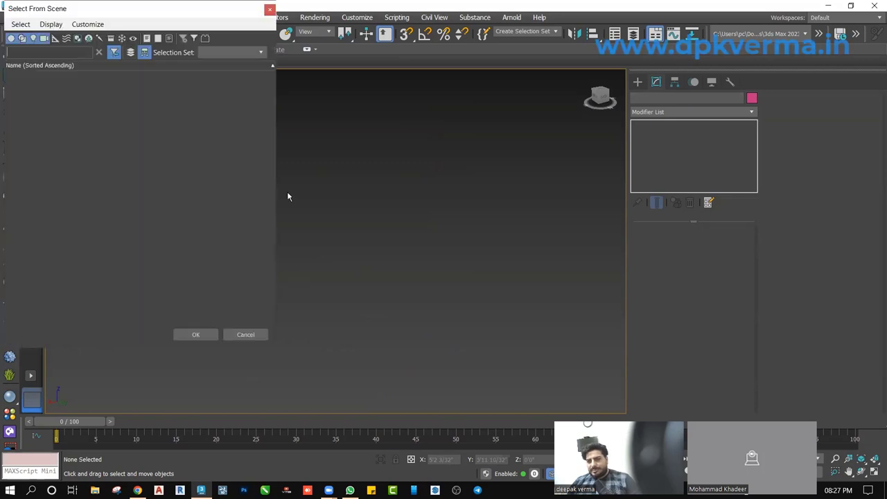
pyautogui.click(269, 10)
# In perspective view, draw a standard-primitive cylinder at the grid centre.
pyautogui.press('f')
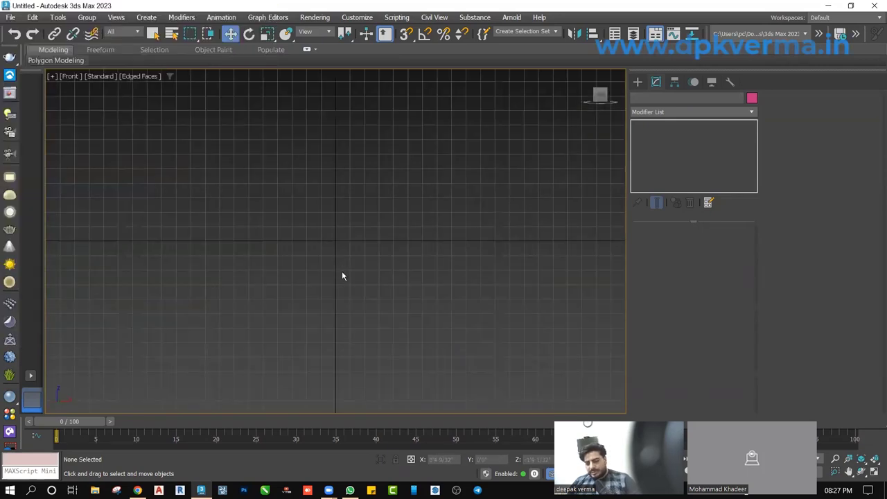
pyautogui.press('p')
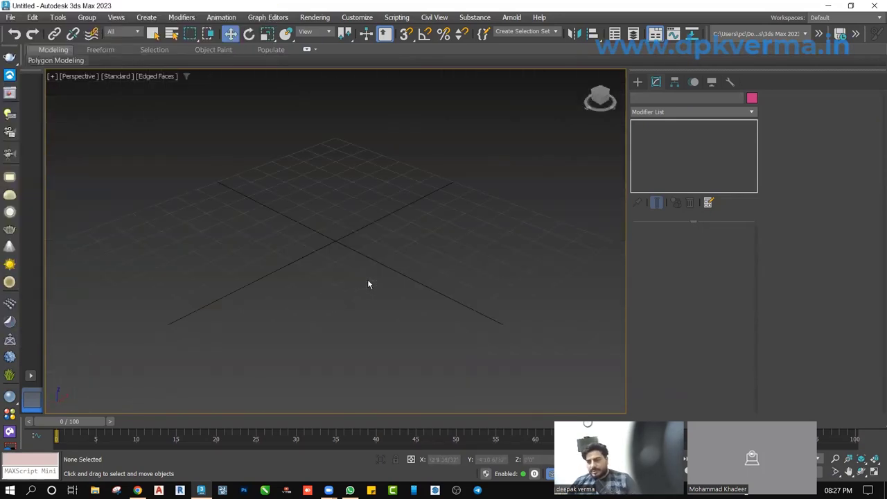
pyautogui.click(650, 99)
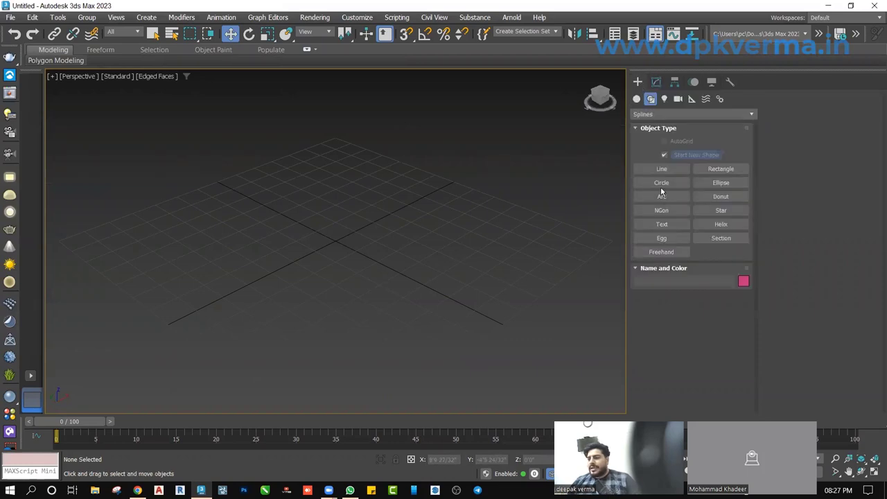
pyautogui.click(637, 98)
pyautogui.click(665, 182)
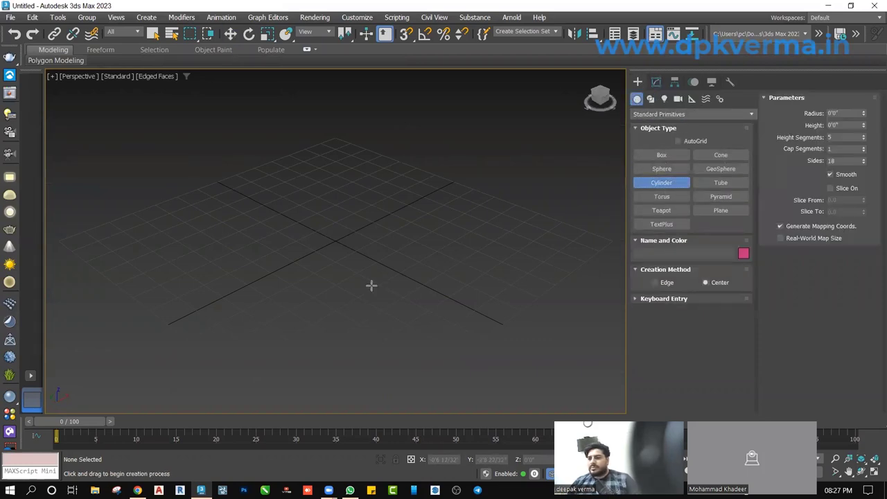
pyautogui.moveTo(335, 240); pyautogui.dragTo(409, 244)
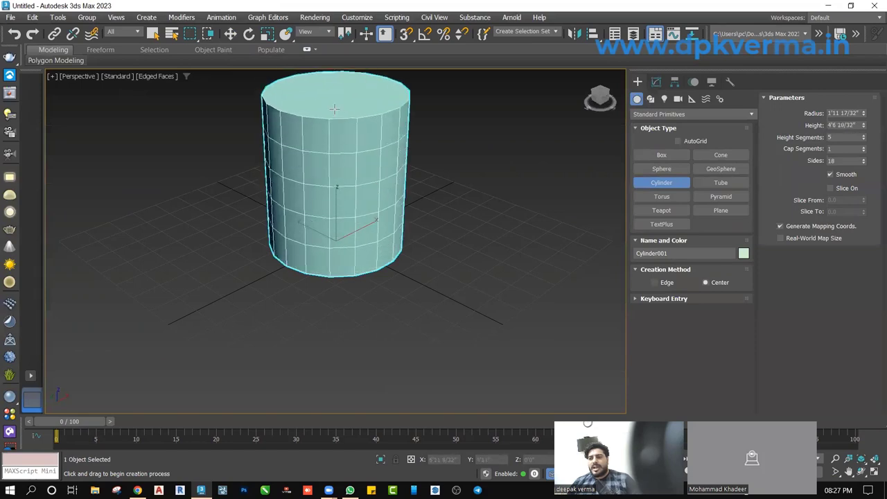
pyautogui.click(334, 116)
pyautogui.moveTo(334, 116); pyautogui.dragTo(287, 154, button='middle')
# Set the cylinder to 38 sides and 11 height segments.
pyautogui.press('w')
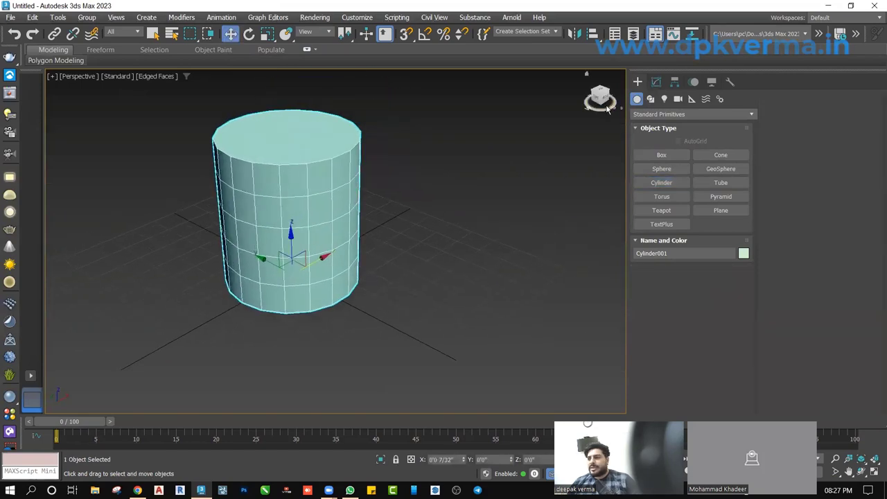
pyautogui.click(657, 81)
pyautogui.moveTo(737, 296); pyautogui.dragTo(737, 260)
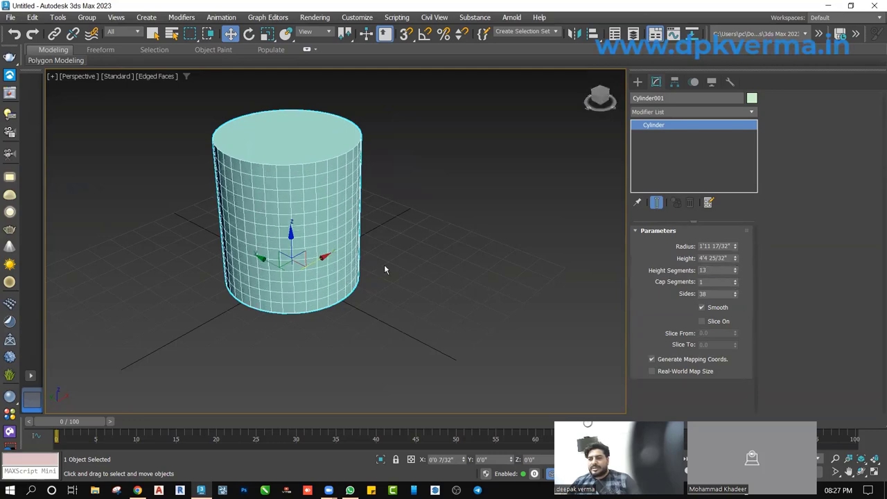
pyautogui.scroll(3, 345, 244)
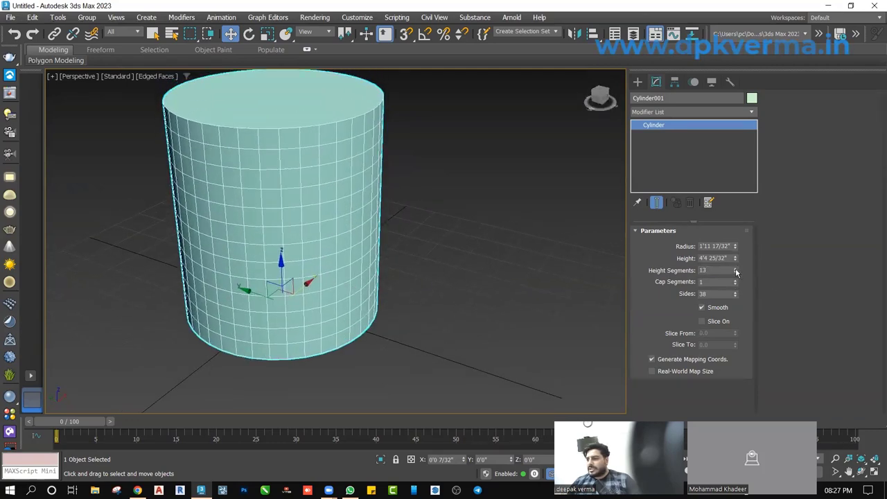
pyautogui.moveTo(736, 272); pyautogui.dragTo(736, 270)
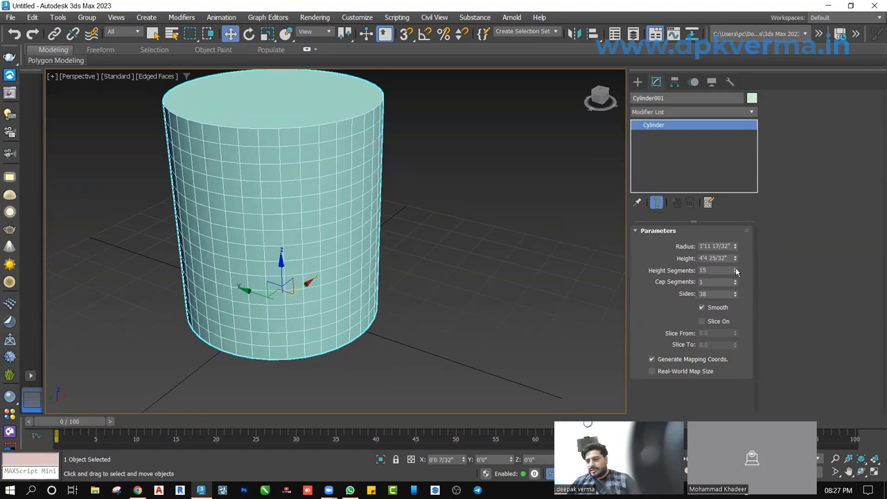
pyautogui.keyDown('alt'); pyautogui.moveTo(508, 312); pyautogui.dragTo(463, 279, button='middle'); pyautogui.keyUp('alt')
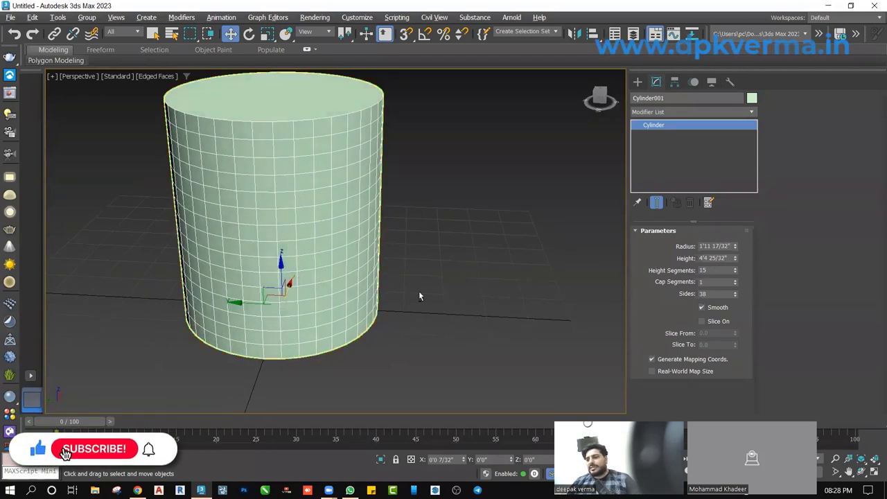
pyautogui.click(736, 273)
pyautogui.moveTo(736, 273); pyautogui.dragTo(735, 277)
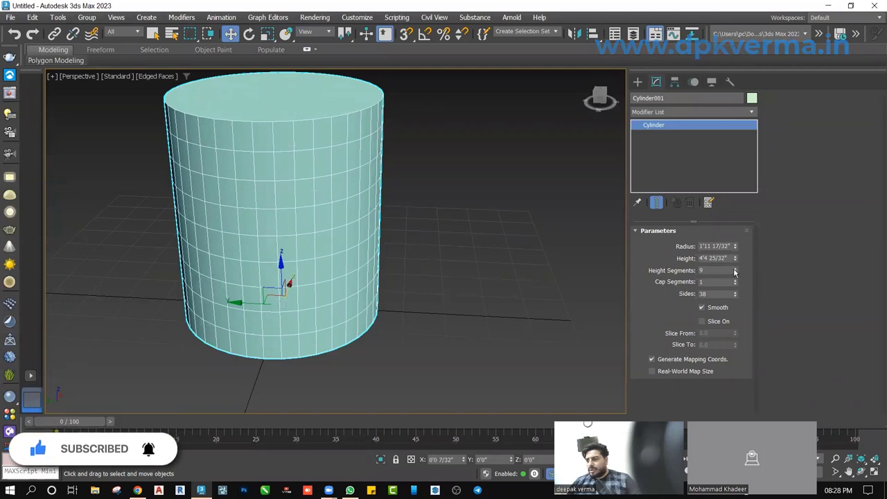
pyautogui.moveTo(735, 278); pyautogui.dragTo(735, 273)
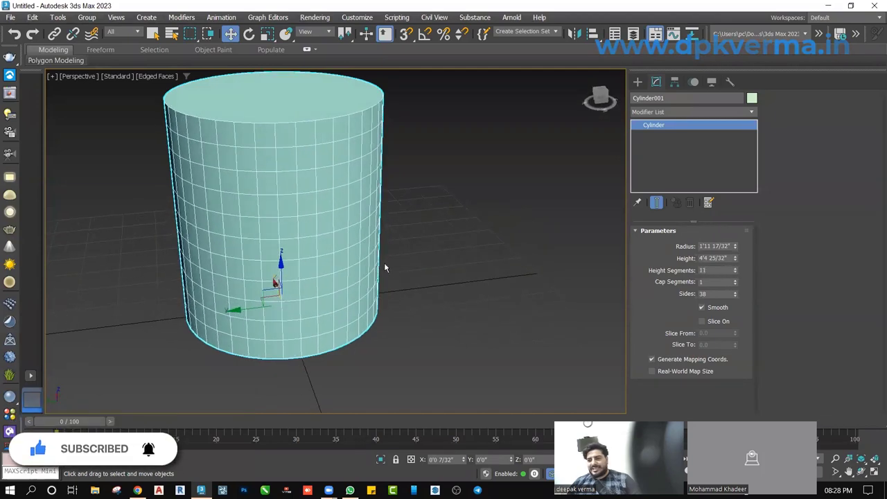
# Orbit and zoom to inspect the cylinder's bottom cap and top.
pyautogui.moveTo(384, 263)
pyautogui.keyDown('alt'); pyautogui.mouseDown(button='middle')
pyautogui.moveTo(256, 240)
pyautogui.moveTo(278, 277)
pyautogui.mouseUp(button='middle'); pyautogui.keyUp('alt')
pyautogui.scroll(-2, 277, 284)
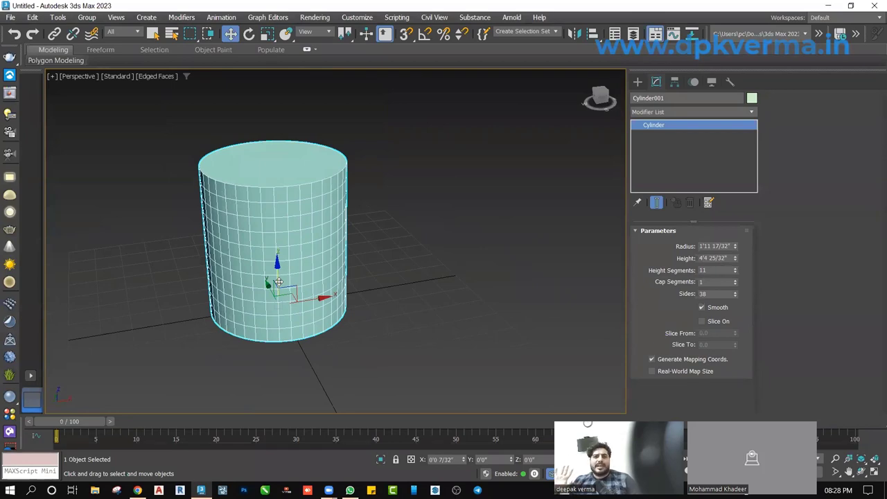
pyautogui.keyDown('alt'); pyautogui.moveTo(278, 281); pyautogui.dragTo(261, 184, button='middle'); pyautogui.keyUp('alt')
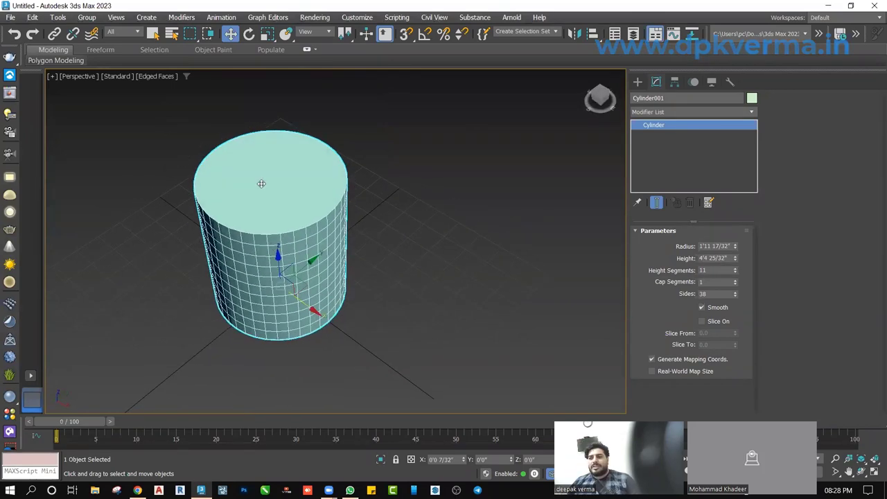
pyautogui.scroll(2, 261, 184)
pyautogui.scroll(-2, 261, 183)
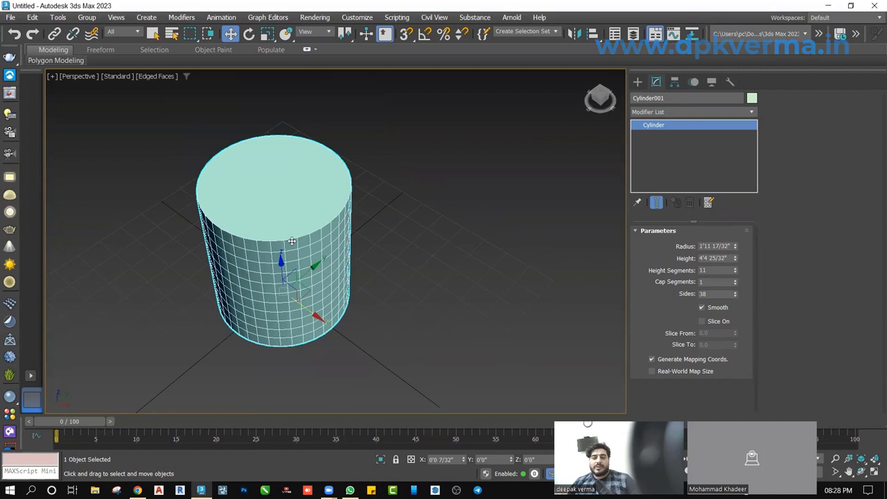
pyautogui.moveTo(292, 241); pyautogui.dragTo(318, 235, button='middle')
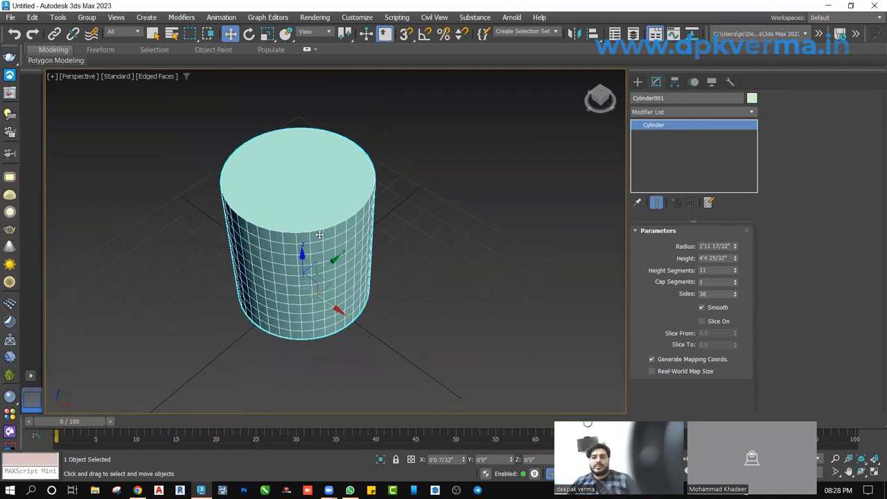
# Convert the cylinder to Editable Poly and select its top cap polygon.
pyautogui.rightClick(309, 183)
pyautogui.moveTo(330, 336)
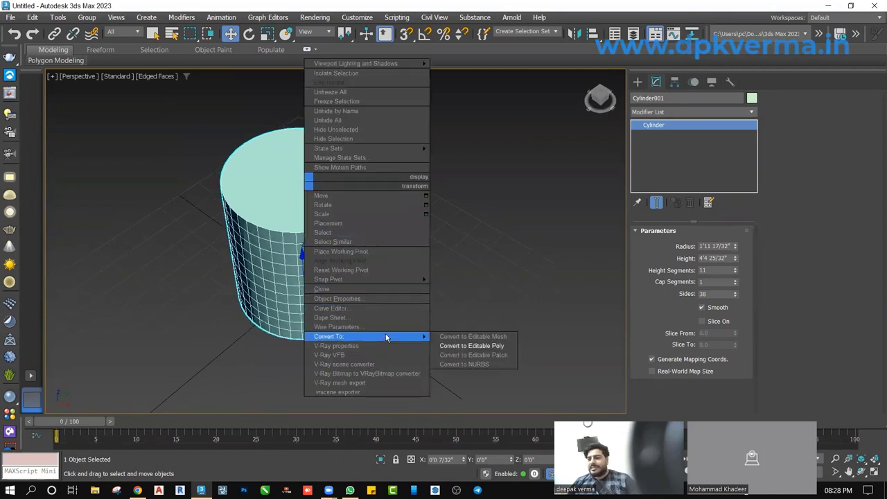
pyautogui.click(476, 347)
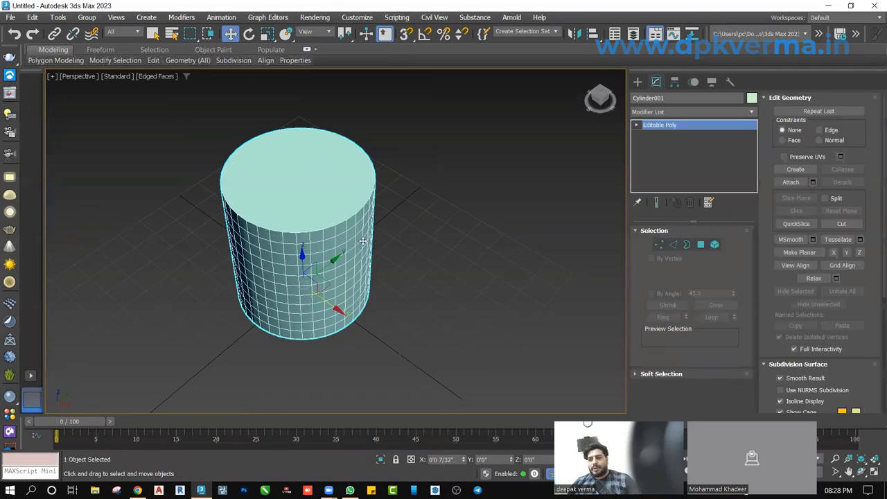
pyautogui.click(702, 244)
pyautogui.click(332, 192)
pyautogui.scroll(3, 328, 220)
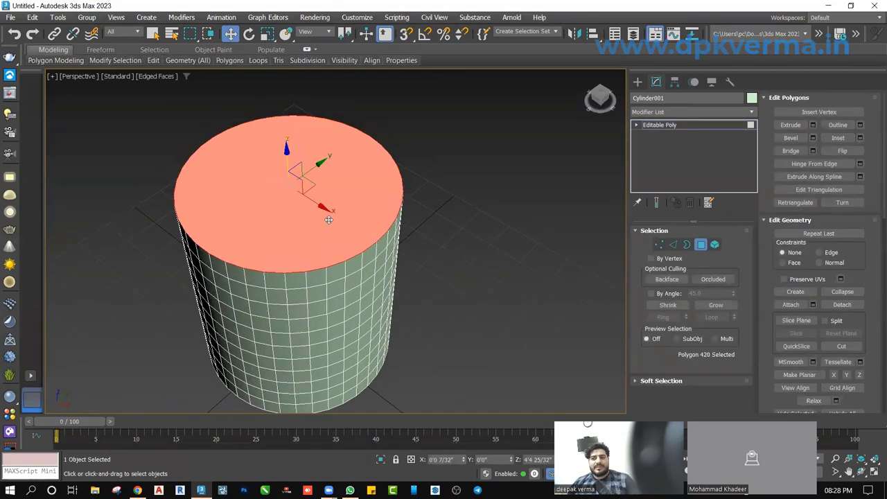
# Inset the top face by 0'2 1/32" to leave a thin rim.
pyautogui.rightClick(496, 169)
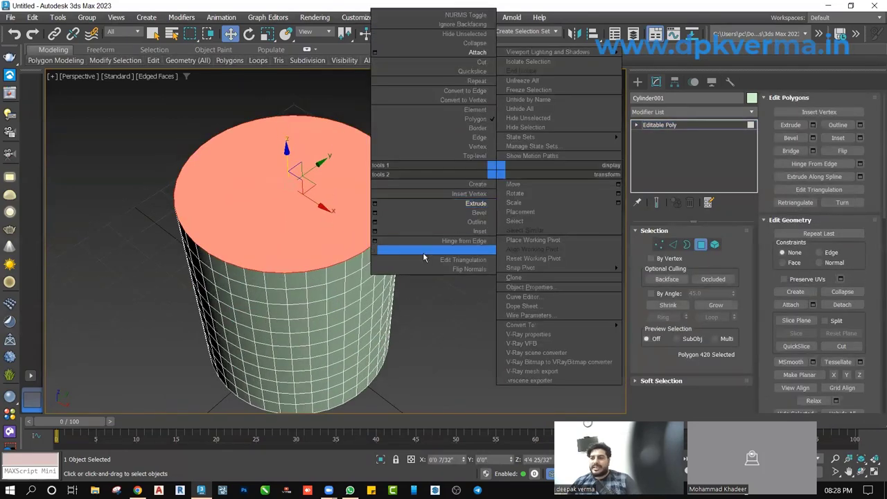
pyautogui.click(374, 234)
pyautogui.moveTo(484, 136)
pyautogui.mouseDown()
pyautogui.moveTo(485, 123)
pyautogui.moveTo(485, 134)
pyautogui.mouseUp()
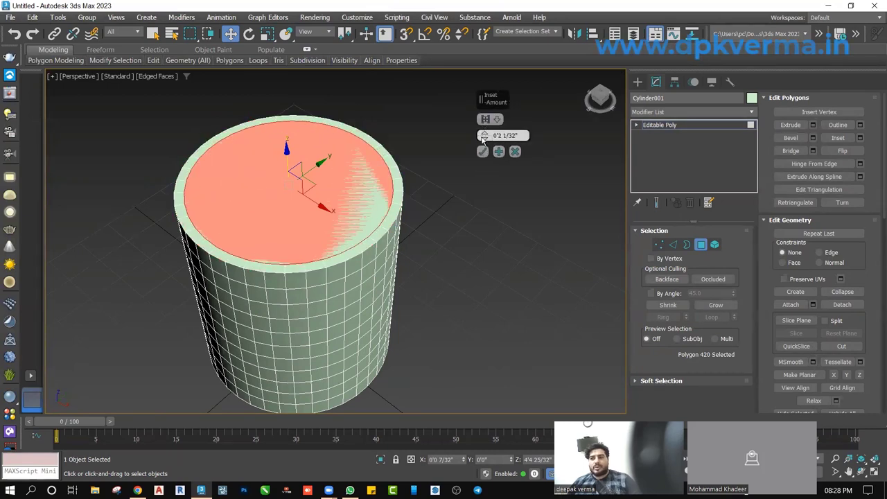
pyautogui.click(482, 151)
# Extrude the inset top face down by -4'3 8/32", checking depth in Front wireframe view.
pyautogui.rightClick(444, 164)
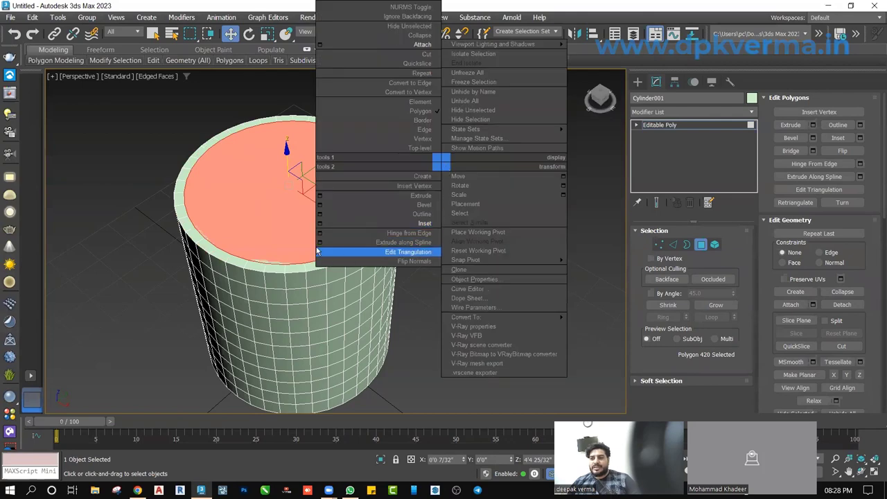
pyautogui.click(320, 196)
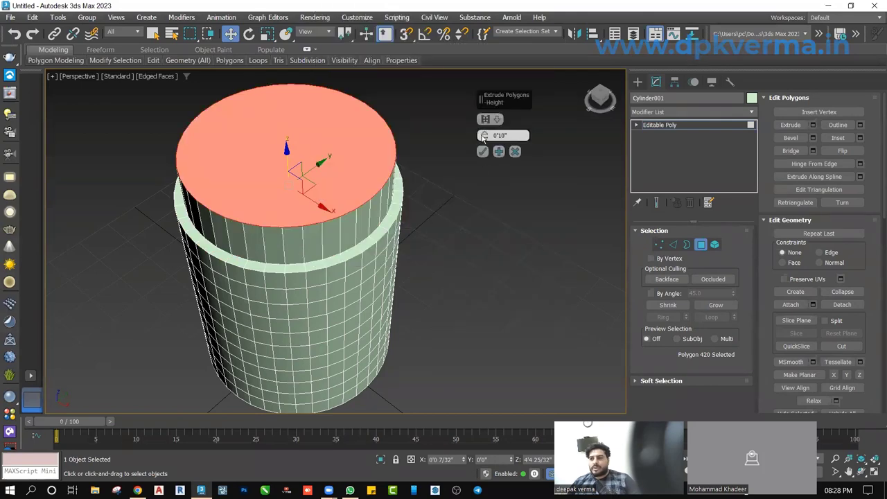
pyautogui.moveTo(484, 137); pyautogui.dragTo(478, 315)
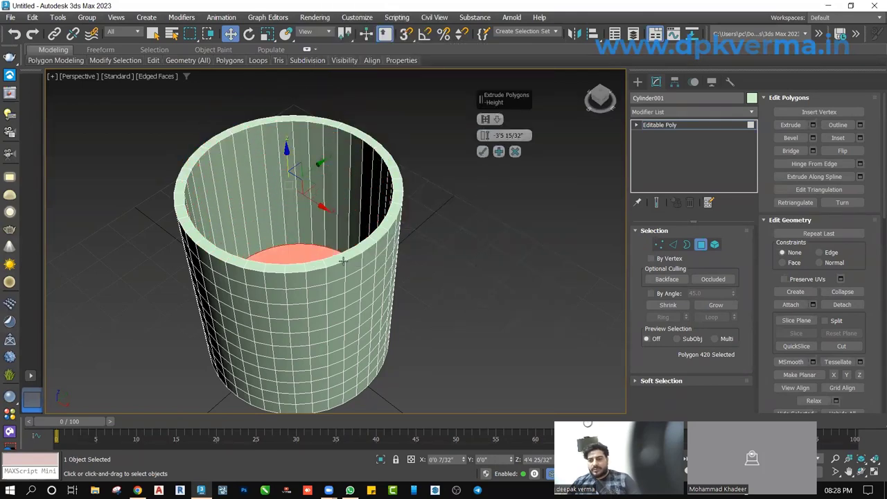
pyautogui.moveTo(342, 260); pyautogui.dragTo(311, 241, button='middle')
pyautogui.press('f')
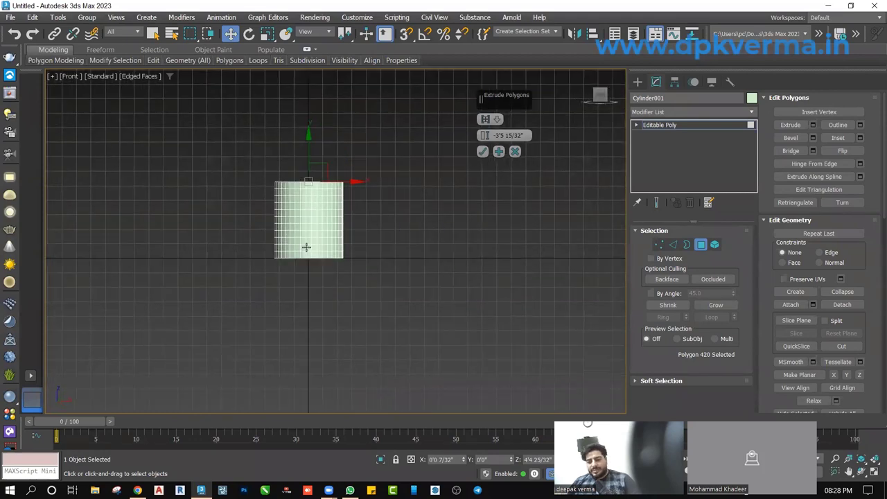
pyautogui.press('z')
pyautogui.press('F3')
pyautogui.moveTo(484, 135); pyautogui.dragTo(484, 164)
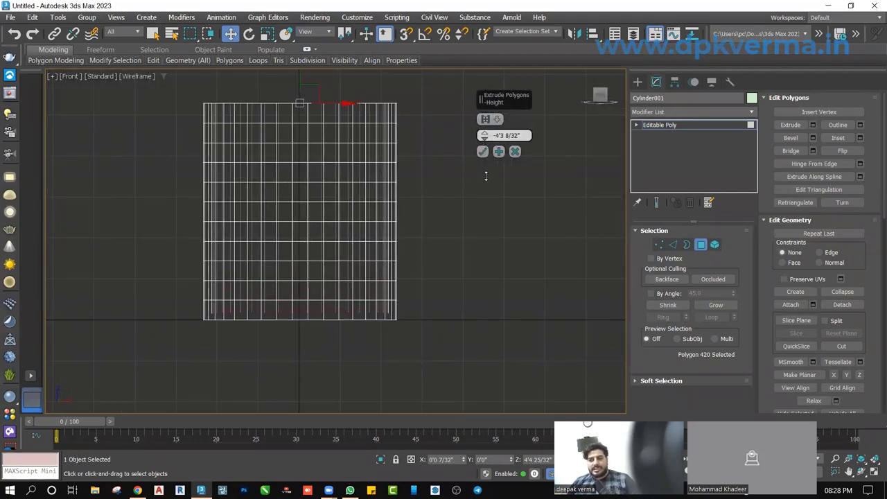
pyautogui.click(482, 152)
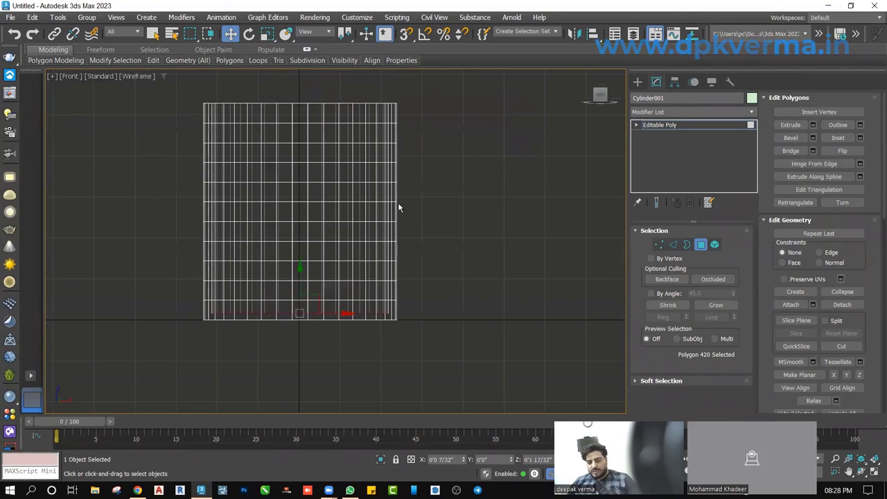
# Return to shaded perspective and orbit to look into the hollow mug.
pyautogui.press('p')
pyautogui.press('F3')
pyautogui.scroll(-3, 398, 207)
pyautogui.moveTo(399, 207)
pyautogui.keyDown('alt'); pyautogui.mouseDown(button='middle')
pyautogui.moveTo(416, 291)
pyautogui.moveTo(486, 249)
pyautogui.moveTo(534, 271)
pyautogui.mouseUp(button='middle'); pyautogui.keyUp('alt')
# Clear the face selection, leave Polygon mode, and reframe the cylinder.
pyautogui.click(701, 244)
pyautogui.click(499, 250)
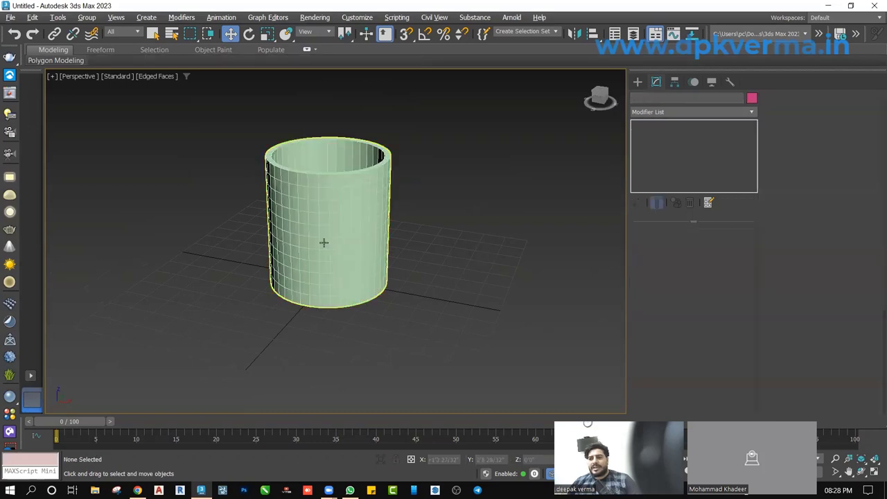
pyautogui.scroll(2, 323, 243)
pyautogui.scroll(2, 339, 233)
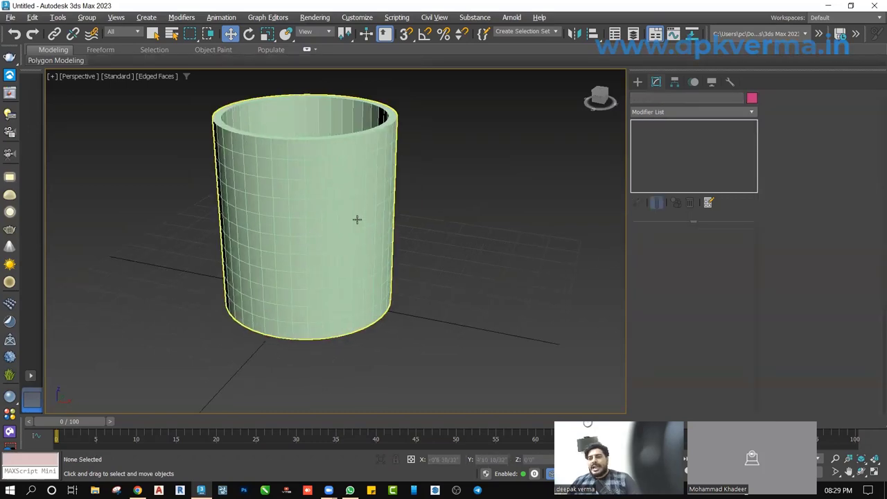
pyautogui.moveTo(357, 219)
pyautogui.keyDown('alt'); pyautogui.mouseDown(button='middle')
pyautogui.moveTo(312, 213)
pyautogui.moveTo(362, 214)
pyautogui.mouseUp(button='middle'); pyautogui.keyUp('alt')
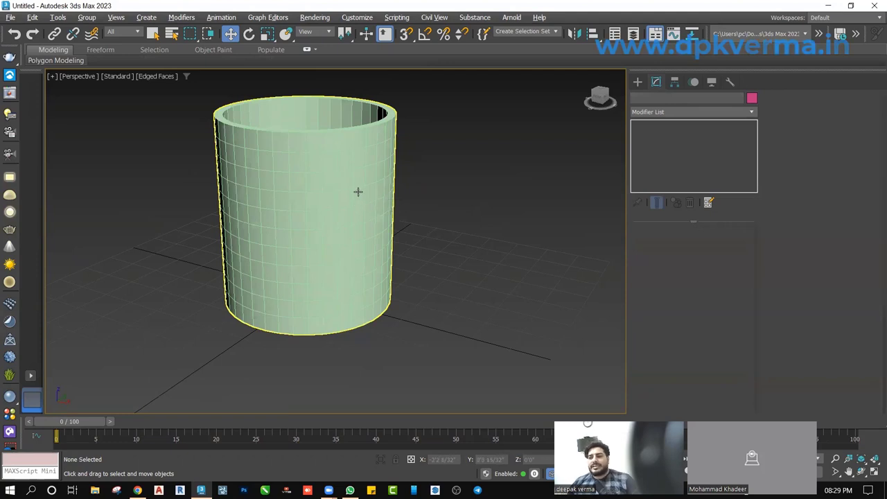
pyautogui.moveTo(358, 192)
pyautogui.mouseDown(button='middle')
pyautogui.moveTo(338, 195)
pyautogui.moveTo(333, 187)
pyautogui.mouseUp(button='middle')
# In Polygon mode, select one side face near the rim and one lower down.
pyautogui.click(309, 145)
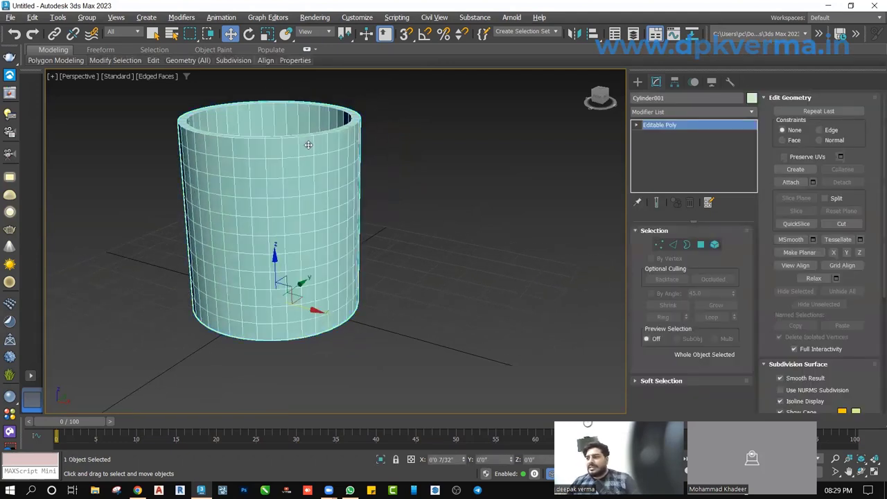
pyautogui.click(701, 245)
pyautogui.click(318, 166)
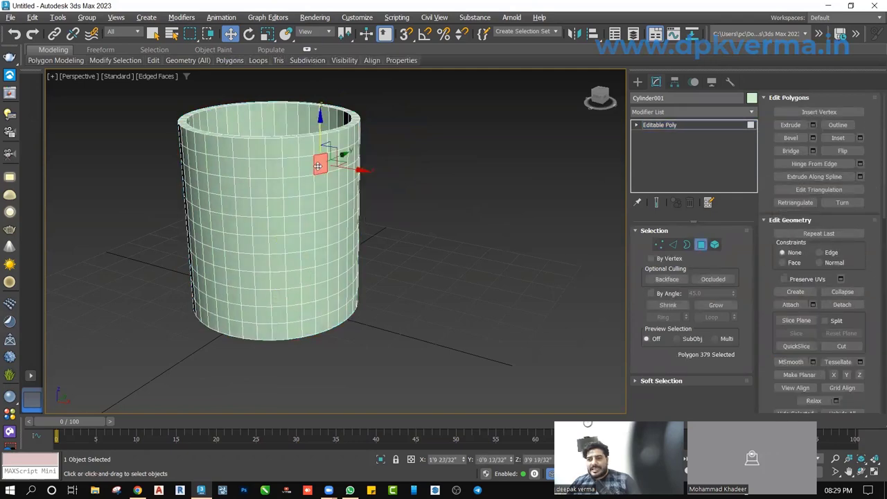
pyautogui.keyDown('ctrl'); pyautogui.click(323, 307); pyautogui.keyUp('ctrl')
pyautogui.scroll(1, 320, 307)
pyautogui.scroll(2, 318, 306)
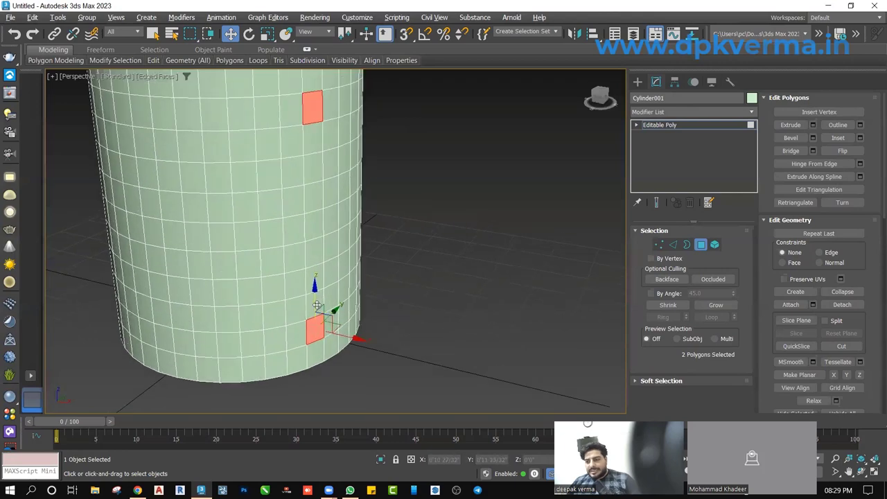
pyautogui.scroll(-3, 316, 305)
pyautogui.scroll(1, 308, 223)
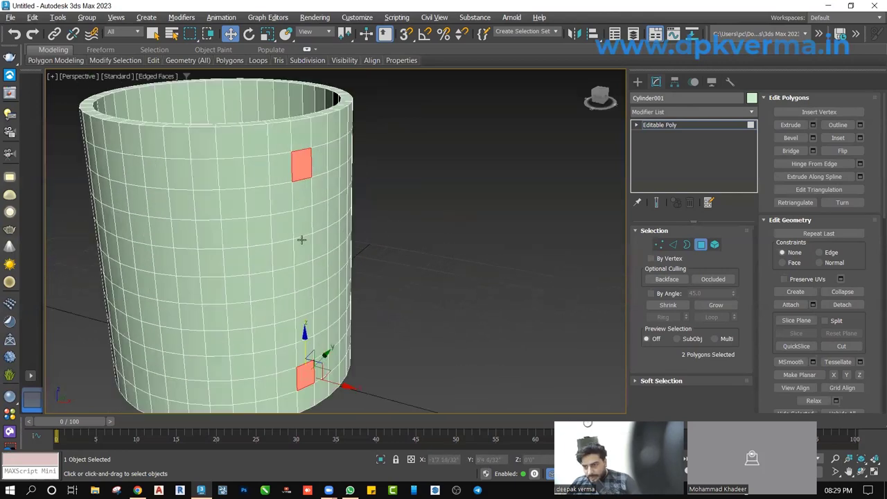
pyautogui.moveTo(308, 343); pyautogui.dragTo(294, 323, button='middle')
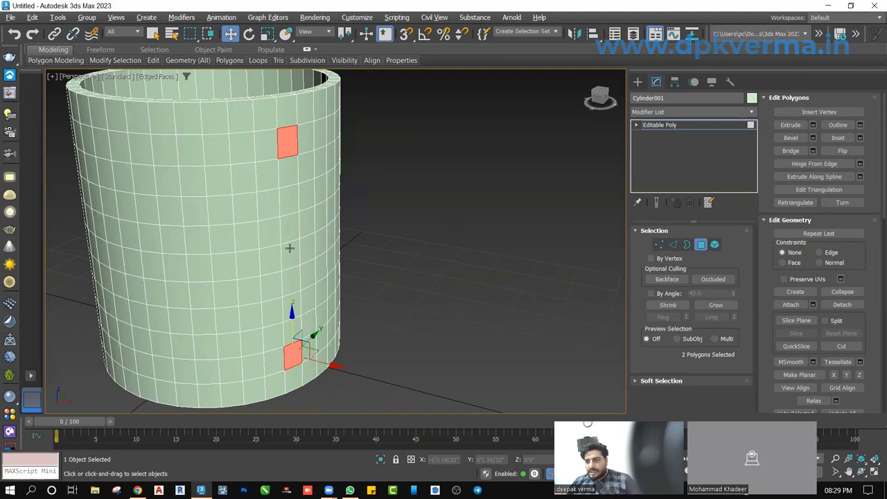
# Reselect the lower side face plus the upper face, then orbit to the open top.
pyautogui.keyDown('alt'); pyautogui.moveTo(289, 248); pyautogui.dragTo(299, 275, button='middle'); pyautogui.keyUp('alt')
pyautogui.click(284, 315)
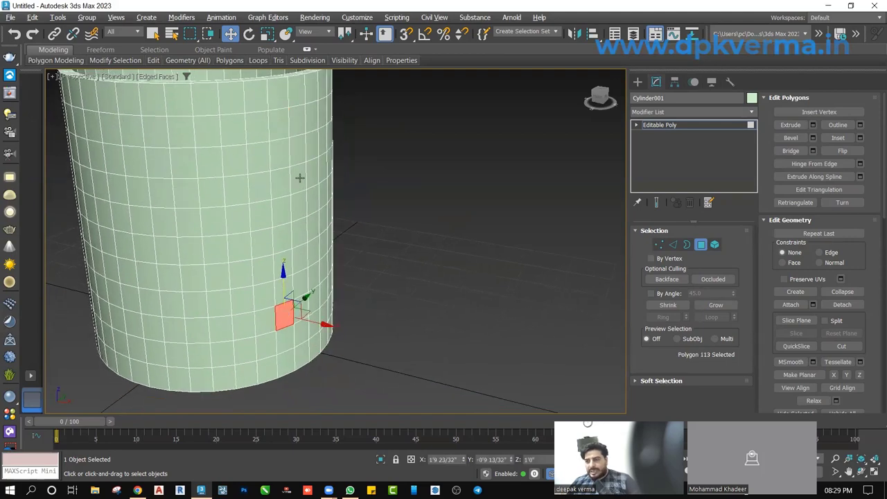
pyautogui.keyDown('ctrl'); pyautogui.click(278, 131); pyautogui.keyUp('ctrl')
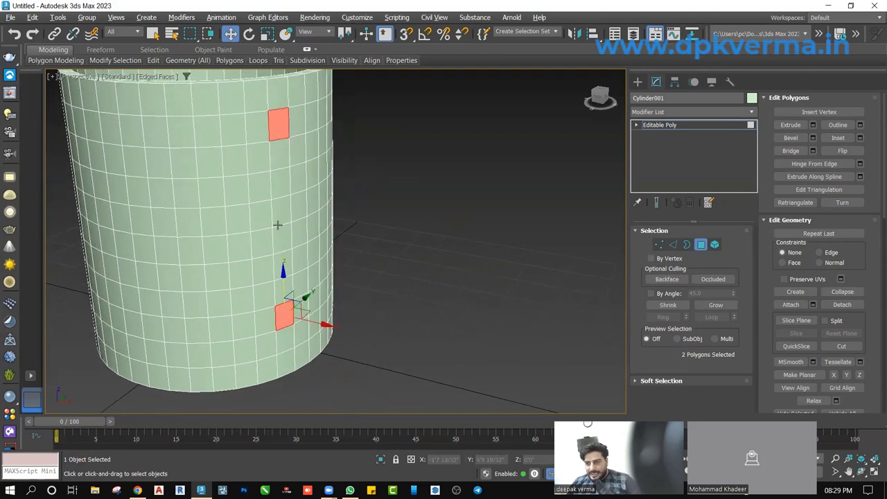
pyautogui.keyDown('alt'); pyautogui.moveTo(283, 225); pyautogui.dragTo(266, 198, button='middle'); pyautogui.keyUp('alt')
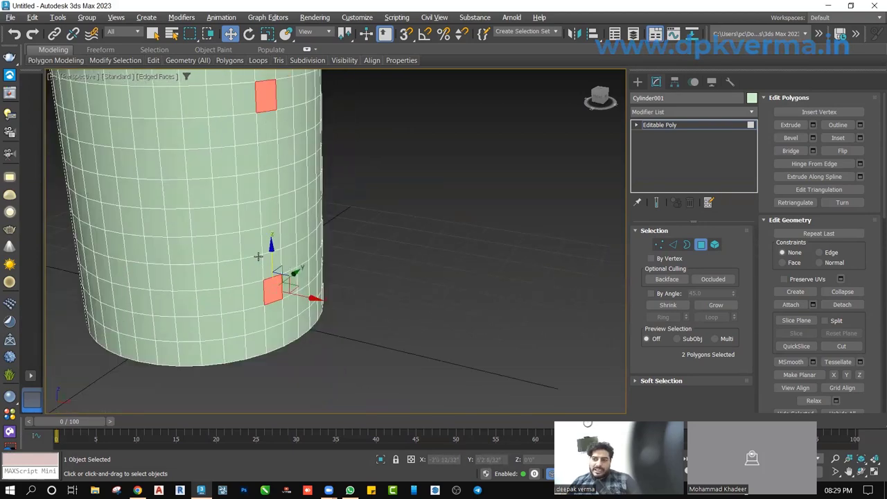
pyautogui.scroll(-3, 389, 192)
pyautogui.moveTo(389, 192)
pyautogui.keyDown('alt'); pyautogui.mouseDown(button='middle')
pyautogui.moveTo(337, 232)
pyautogui.moveTo(352, 234)
pyautogui.mouseUp(button='middle'); pyautogui.keyUp('alt')
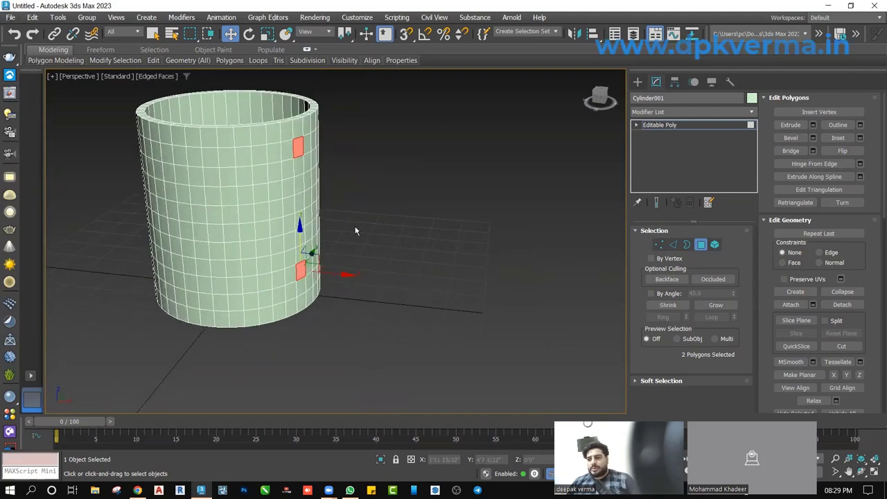
# Select the face near the rim and pick its top edge as the Hinge From Edge hinge.
pyautogui.click(299, 145)
pyautogui.keyDown('alt'); pyautogui.moveTo(323, 221); pyautogui.dragTo(345, 224, button='middle'); pyautogui.keyUp('alt')
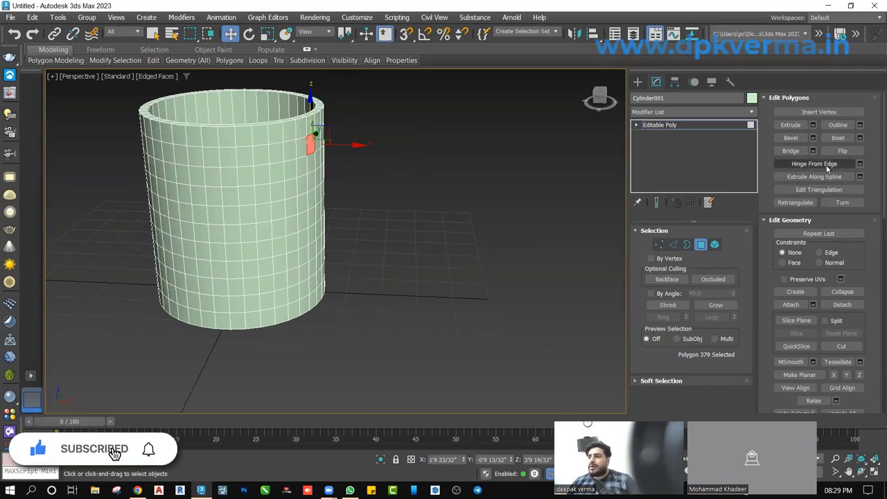
pyautogui.keyDown('alt'); pyautogui.moveTo(416, 231); pyautogui.dragTo(385, 228, button='middle'); pyautogui.keyUp('alt')
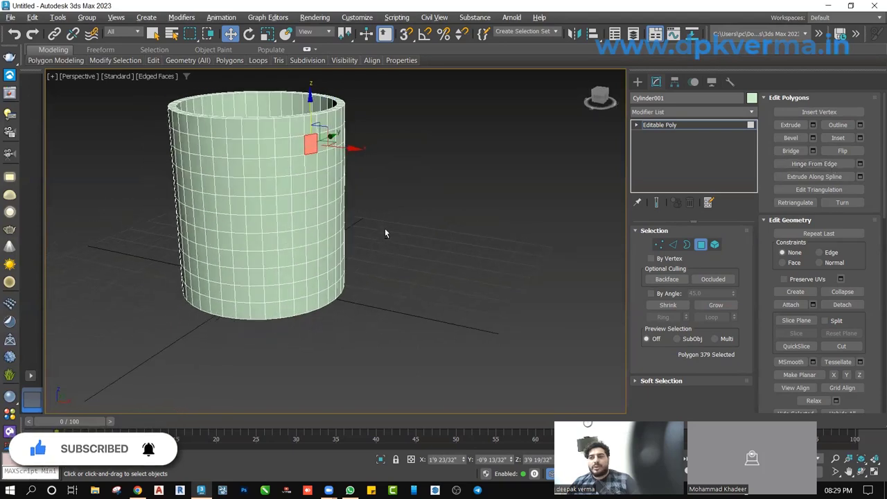
pyautogui.click(860, 164)
pyautogui.keyDown('alt'); pyautogui.moveTo(305, 229); pyautogui.dragTo(310, 227, button='middle'); pyautogui.keyUp('alt')
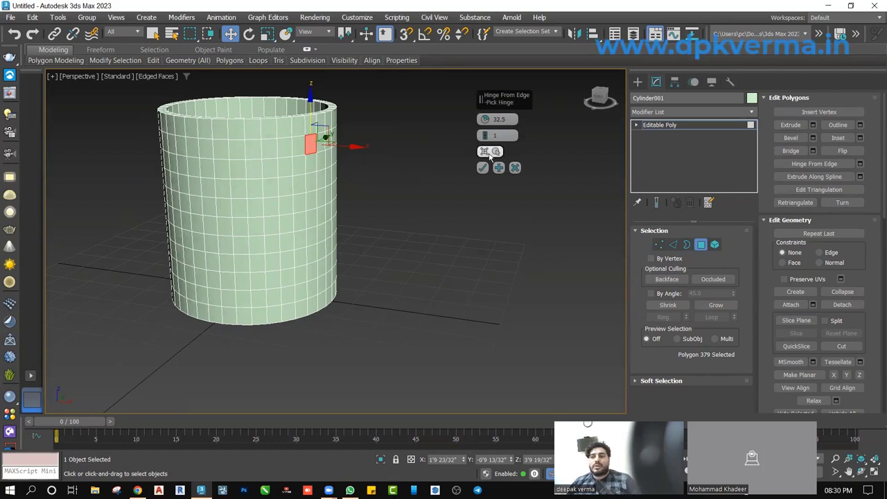
pyautogui.click(491, 154)
pyautogui.scroll(3, 333, 232)
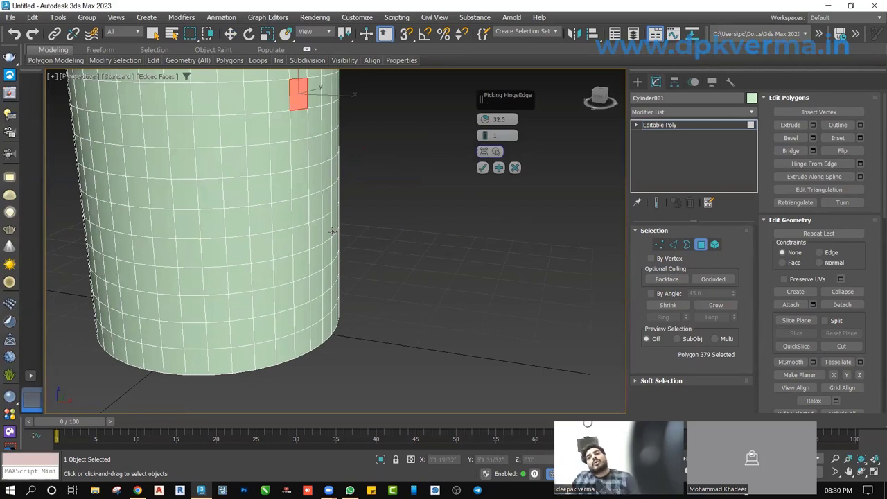
pyautogui.click(298, 199)
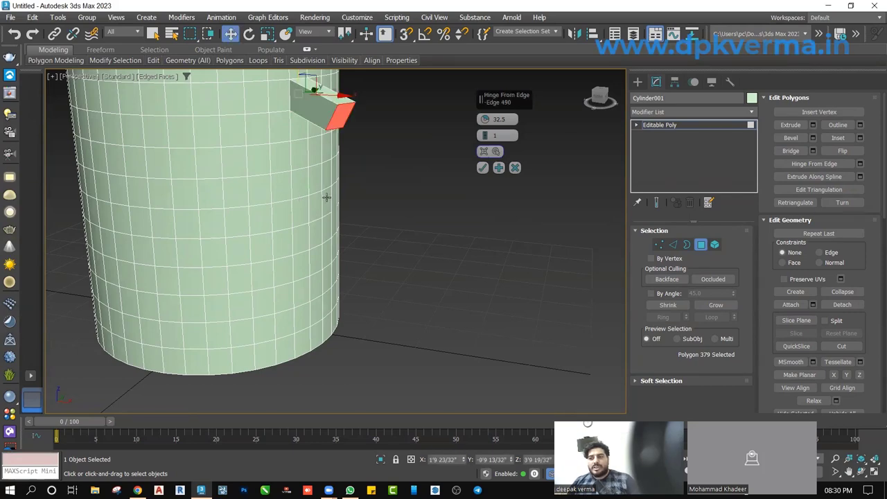
# Set the hinge to 150.5 angle with 8 segments so the handle curves back.
pyautogui.scroll(-4, 287, 232)
pyautogui.scroll(-1, 287, 228)
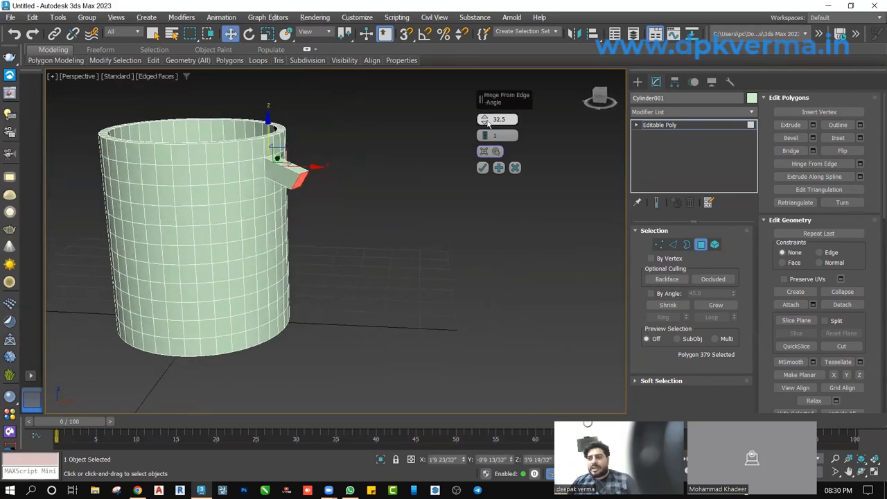
pyautogui.moveTo(484, 119); pyautogui.dragTo(489, 72)
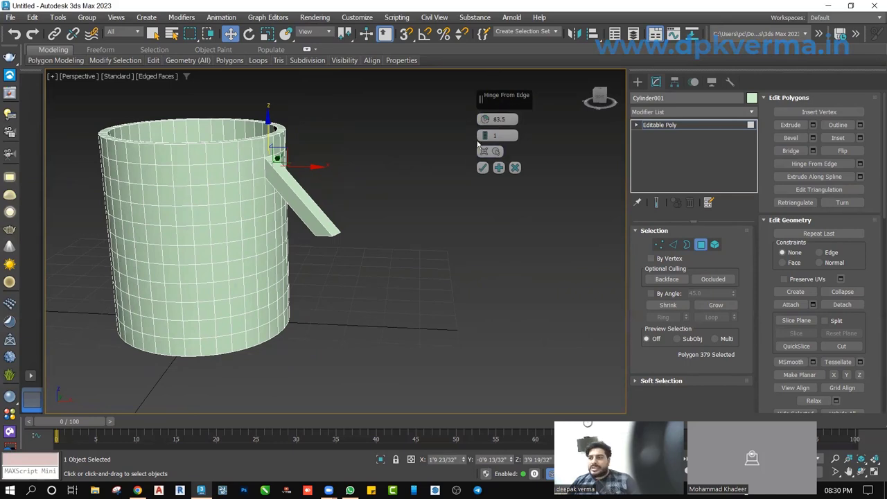
pyautogui.moveTo(485, 135); pyautogui.dragTo(314, 255)
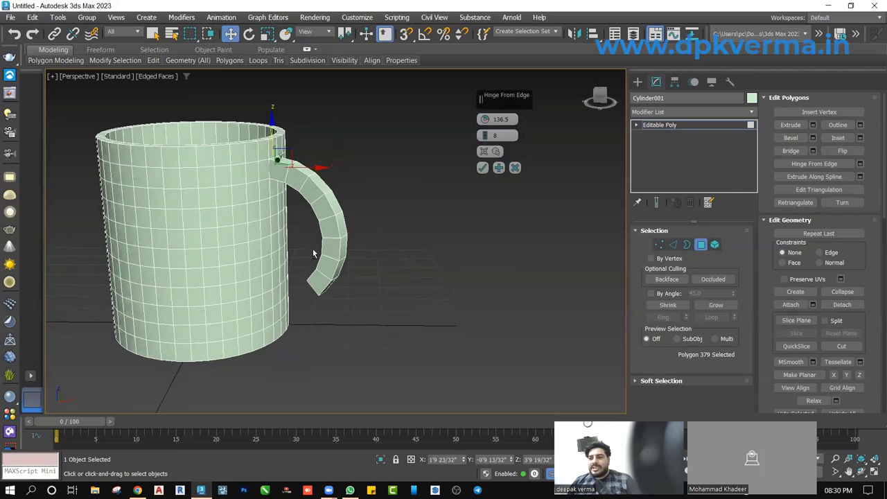
pyautogui.moveTo(484, 119)
pyautogui.mouseDown()
pyautogui.moveTo(488, 81)
pyautogui.moveTo(485, 104)
pyautogui.mouseUp()
pyautogui.moveTo(308, 221)
pyautogui.keyDown('alt'); pyautogui.mouseDown(button='middle')
pyautogui.moveTo(358, 256)
pyautogui.moveTo(281, 294)
pyautogui.mouseUp(button='middle'); pyautogui.keyUp('alt')
pyautogui.scroll(2, 281, 294)
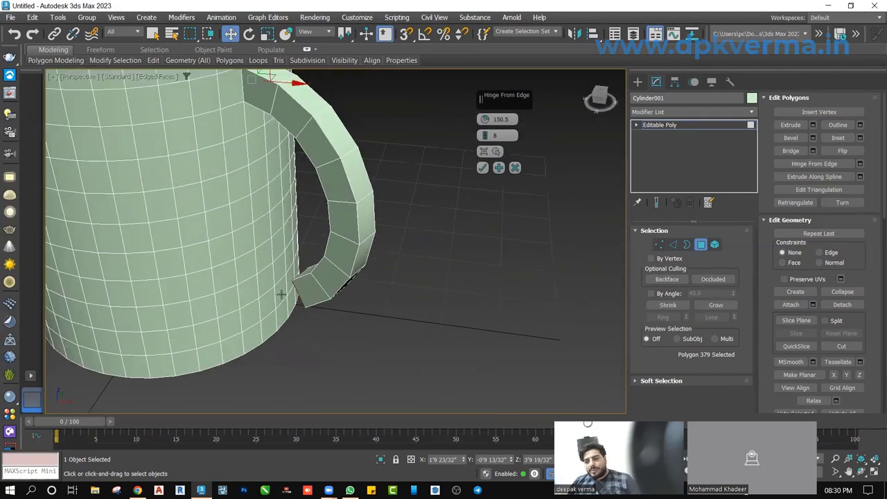
# Cancel the hinged handle, then try hinging two selected faces and close without keeping it.
pyautogui.click(514, 172)
pyautogui.moveTo(514, 172)
pyautogui.keyDown('alt'); pyautogui.mouseDown(button='middle')
pyautogui.moveTo(420, 224)
pyautogui.moveTo(325, 228)
pyautogui.mouseUp(button='middle'); pyautogui.keyUp('alt')
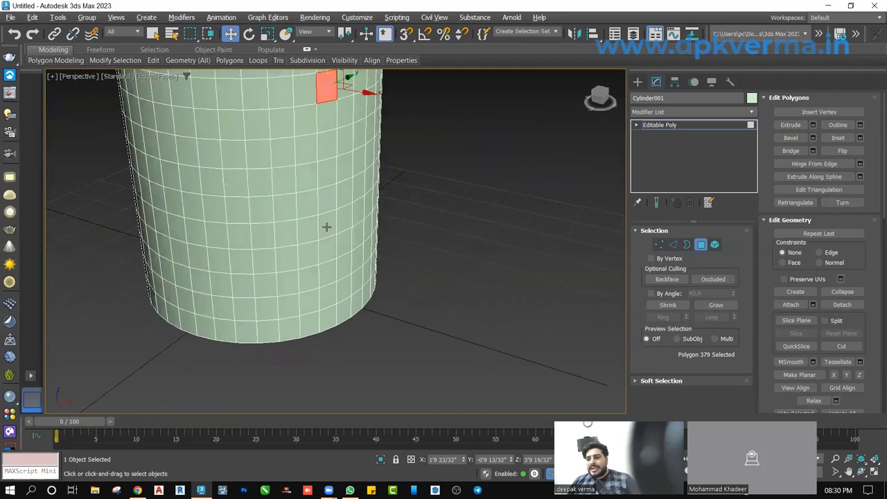
pyautogui.keyDown('ctrl'); pyautogui.click(326, 273); pyautogui.keyUp('ctrl')
pyautogui.keyDown('alt'); pyautogui.moveTo(325, 273); pyautogui.dragTo(339, 167, button='middle'); pyautogui.keyUp('alt')
pyautogui.scroll(-3, 325, 187)
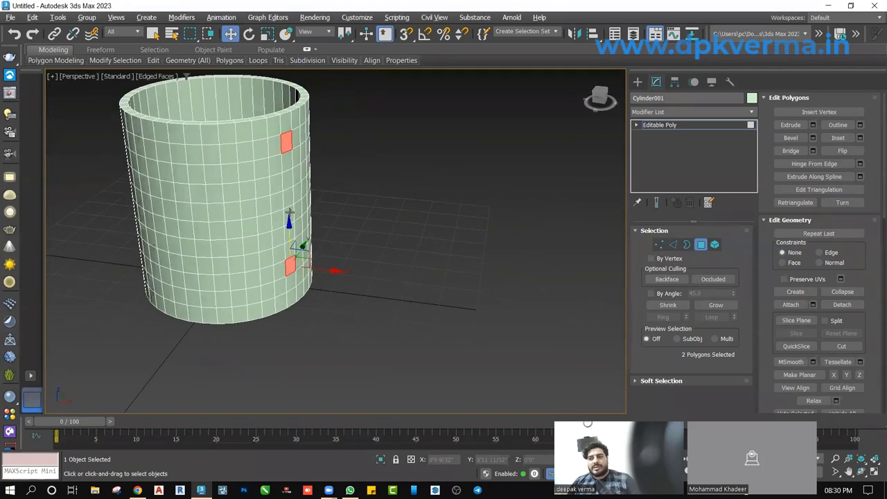
pyautogui.click(860, 165)
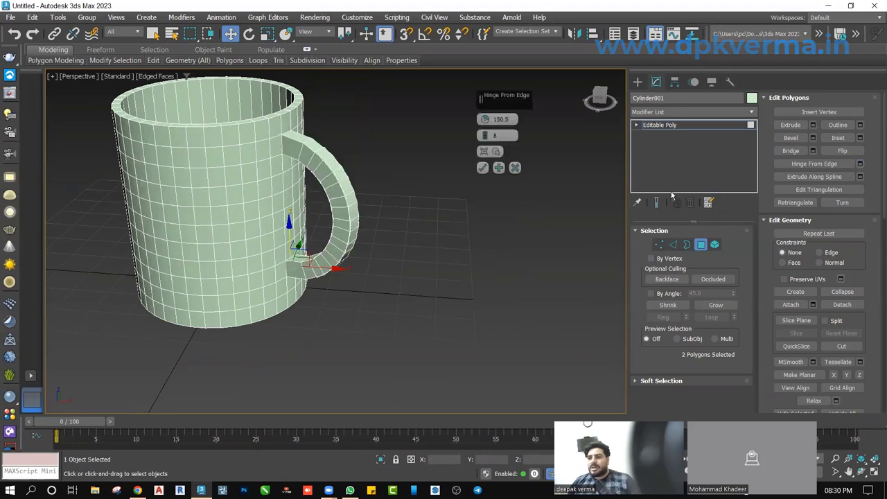
pyautogui.click(490, 151)
pyautogui.click(291, 205)
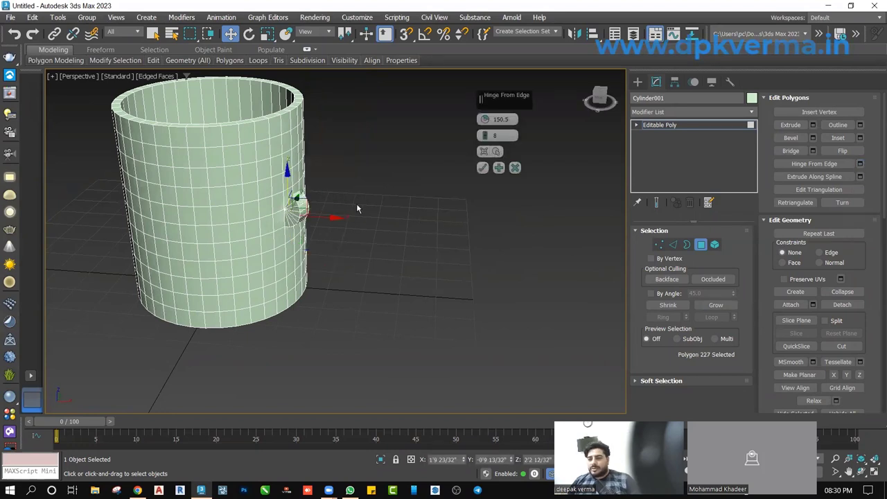
pyautogui.click(515, 168)
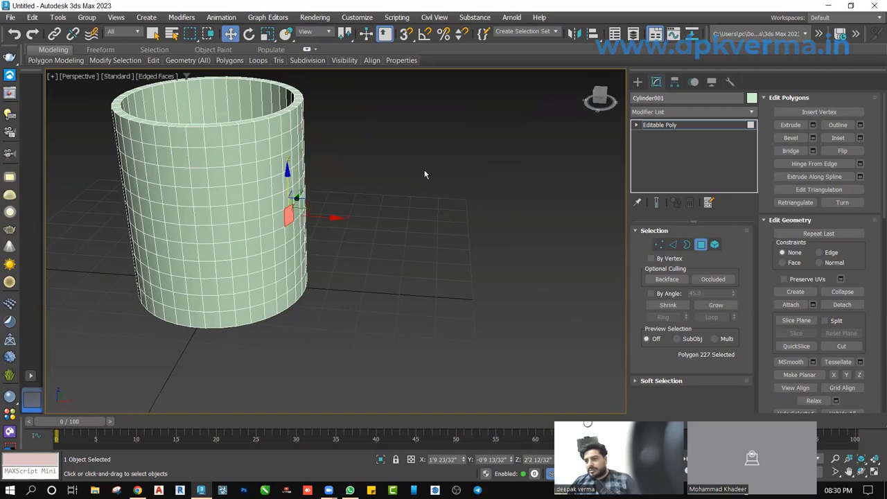
# Reselect the lower and upper faces, trial hinge angles 82.5 to 90, then cancel.
pyautogui.click(275, 146)
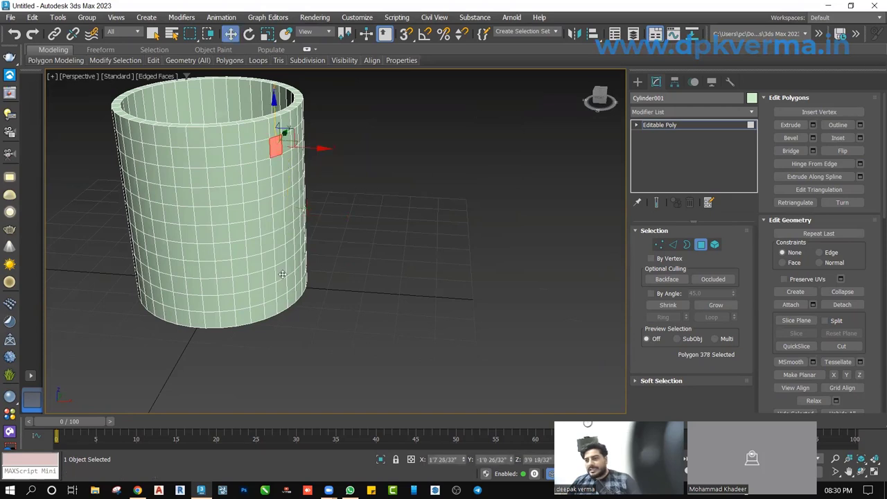
pyautogui.click(280, 269)
pyautogui.keyDown('ctrl'); pyautogui.click(274, 151); pyautogui.keyUp('ctrl')
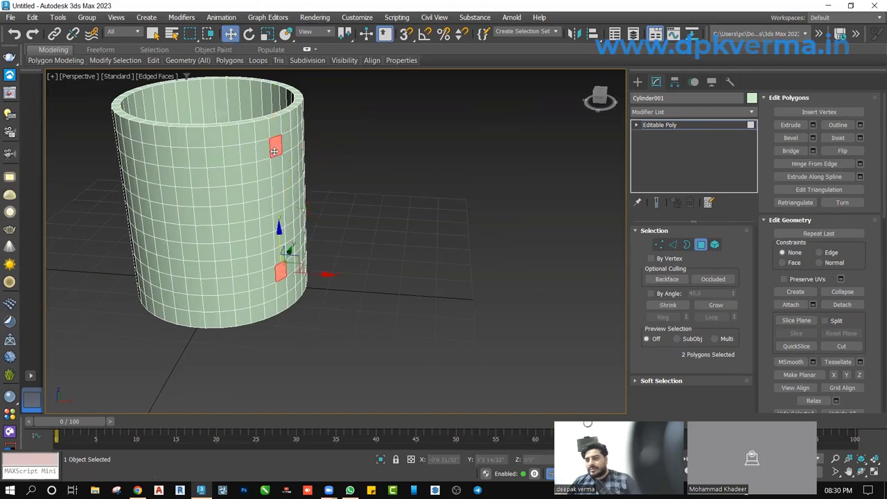
pyautogui.click(860, 164)
pyautogui.scroll(2, 336, 251)
pyautogui.scroll(3, 307, 273)
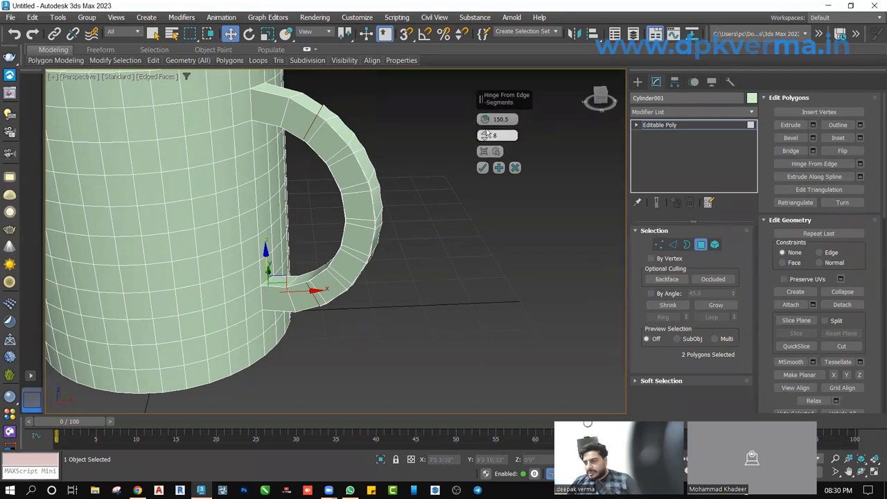
pyautogui.moveTo(484, 119); pyautogui.dragTo(485, 198)
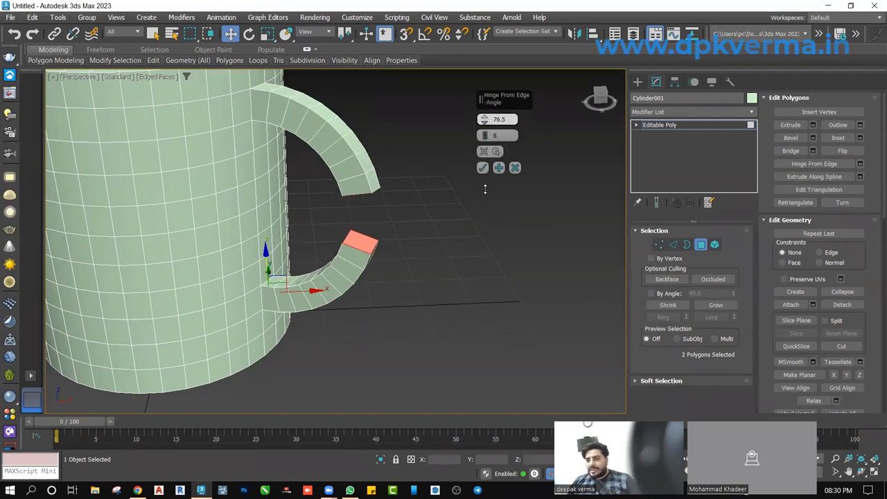
pyautogui.moveTo(323, 230)
pyautogui.keyDown('alt'); pyautogui.mouseDown(button='middle')
pyautogui.moveTo(301, 230)
pyautogui.moveTo(314, 225)
pyautogui.moveTo(309, 230)
pyautogui.mouseUp(button='middle'); pyautogui.keyUp('alt')
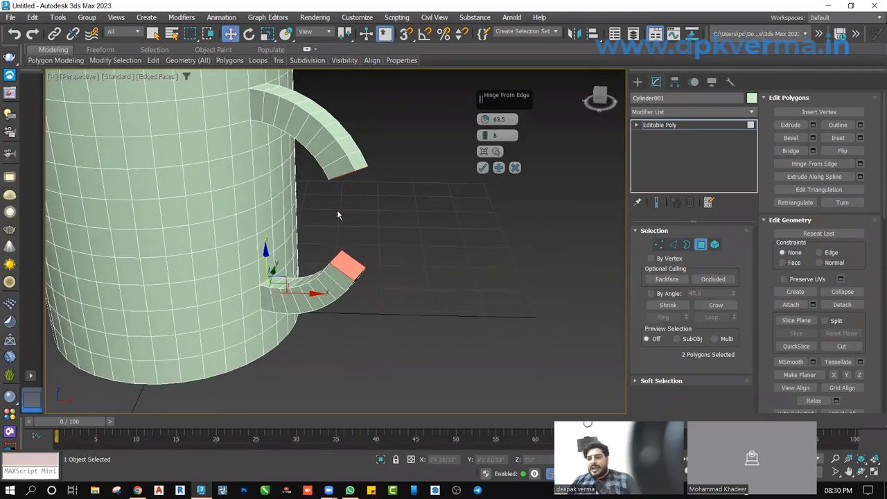
pyautogui.moveTo(484, 118); pyautogui.dragTo(486, 97)
pyautogui.keyDown('alt'); pyautogui.moveTo(368, 235); pyautogui.dragTo(331, 164, button='middle'); pyautogui.keyUp('alt')
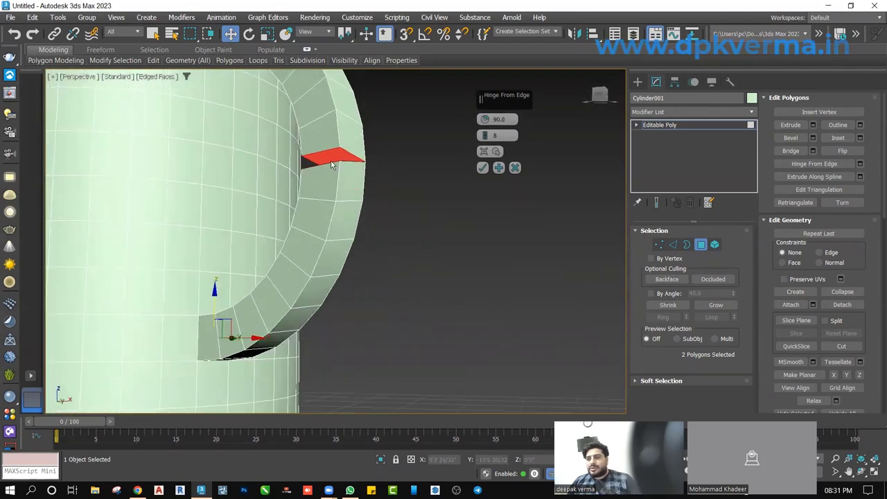
pyautogui.click(515, 167)
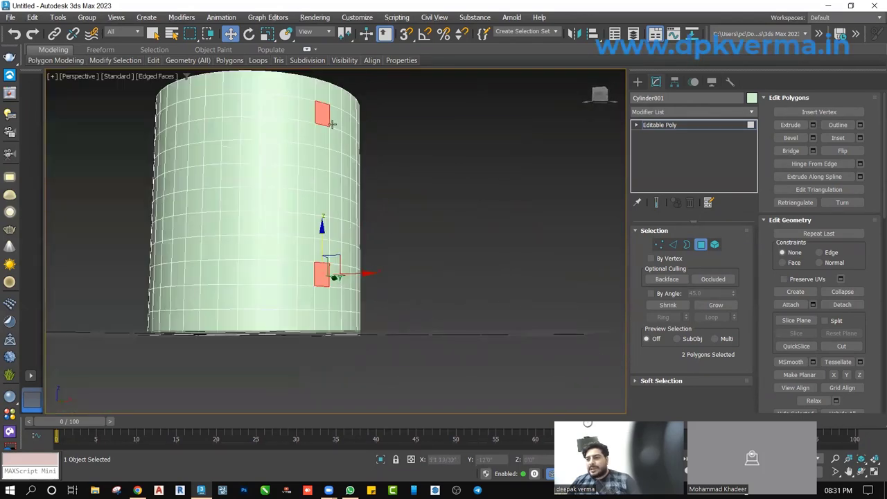
# Hinge the upper side face into a handle swung down 180° with 8 segments.
pyautogui.click(326, 118)
pyautogui.click(859, 164)
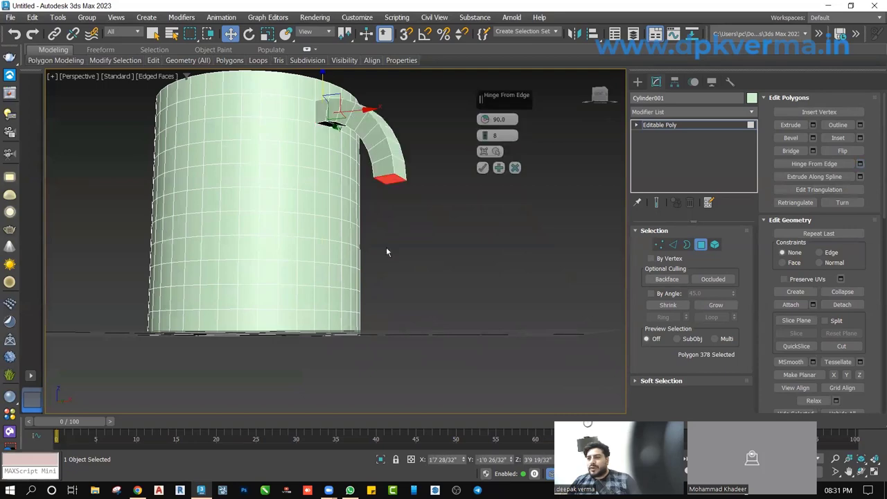
pyautogui.moveTo(485, 119); pyautogui.dragTo(485, 43)
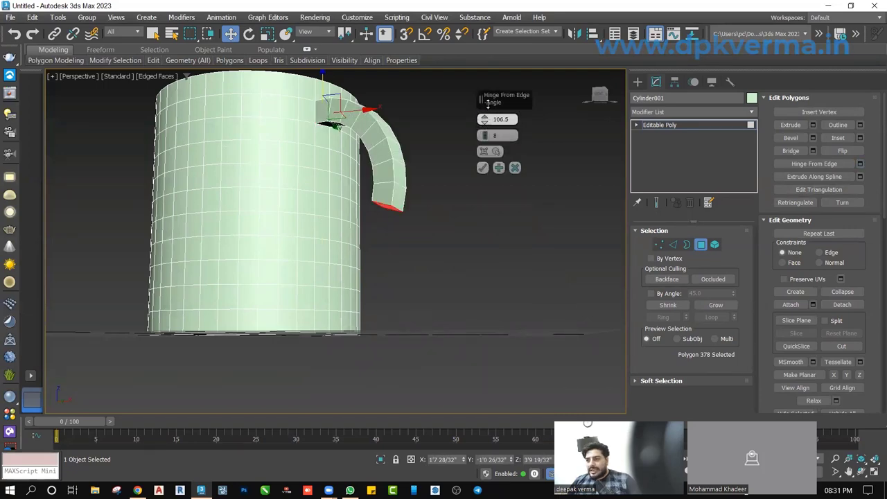
pyautogui.scroll(2, 315, 279)
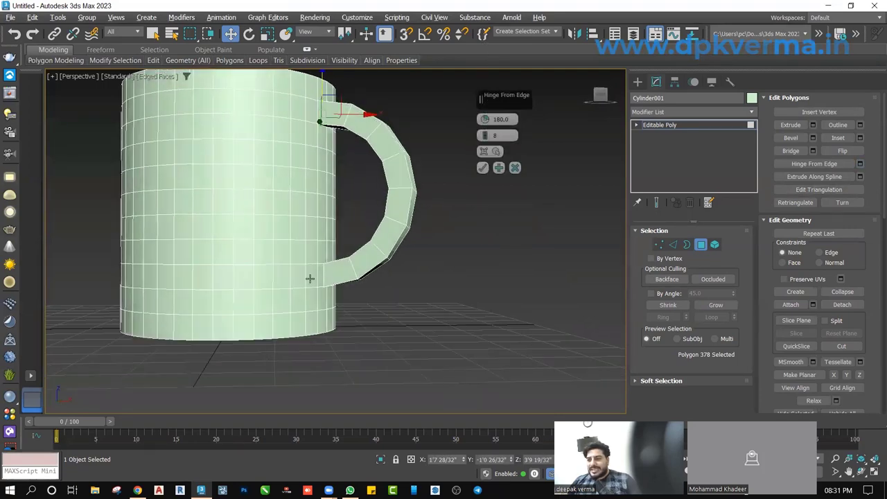
pyautogui.scroll(4, 362, 286)
pyautogui.scroll(-5, 363, 305)
pyautogui.moveTo(361, 314)
pyautogui.keyDown('alt'); pyautogui.mouseDown(button='middle')
pyautogui.moveTo(325, 237)
pyautogui.moveTo(360, 219)
pyautogui.mouseUp(button='middle'); pyautogui.keyUp('alt')
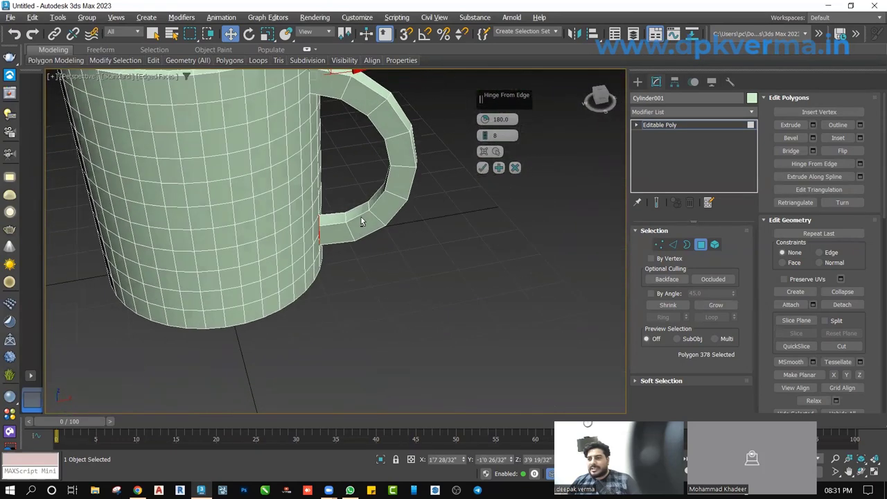
pyautogui.click(482, 168)
# Delete the handle's end face and bridge its open end to the lower mug face.
pyautogui.scroll(5, 331, 240)
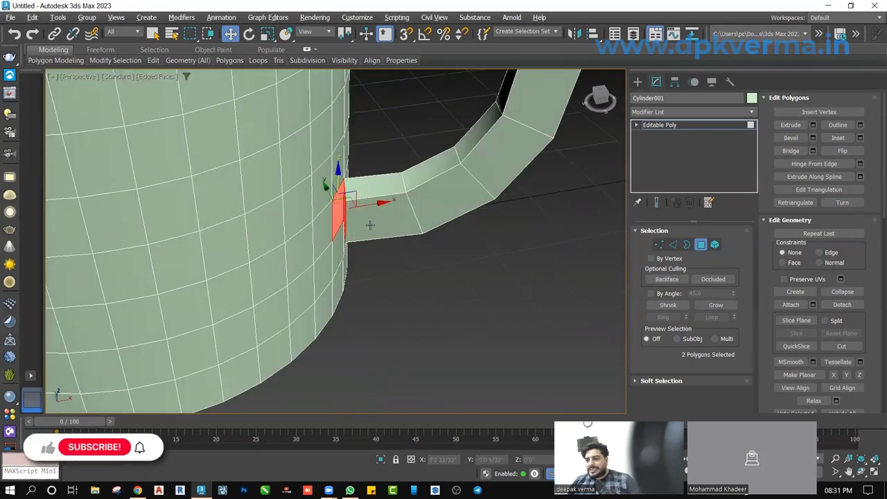
pyautogui.keyDown('alt'); pyautogui.moveTo(338, 222); pyautogui.dragTo(402, 241, button='middle'); pyautogui.keyUp('alt')
pyautogui.press('Delete')
pyautogui.click(345, 211)
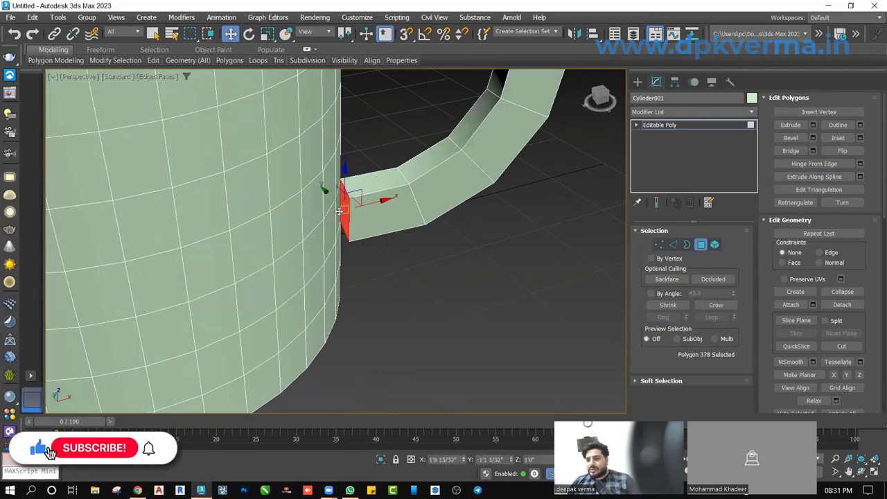
pyautogui.keyDown('ctrl'); pyautogui.click(341, 225); pyautogui.keyUp('ctrl')
pyautogui.click(814, 150)
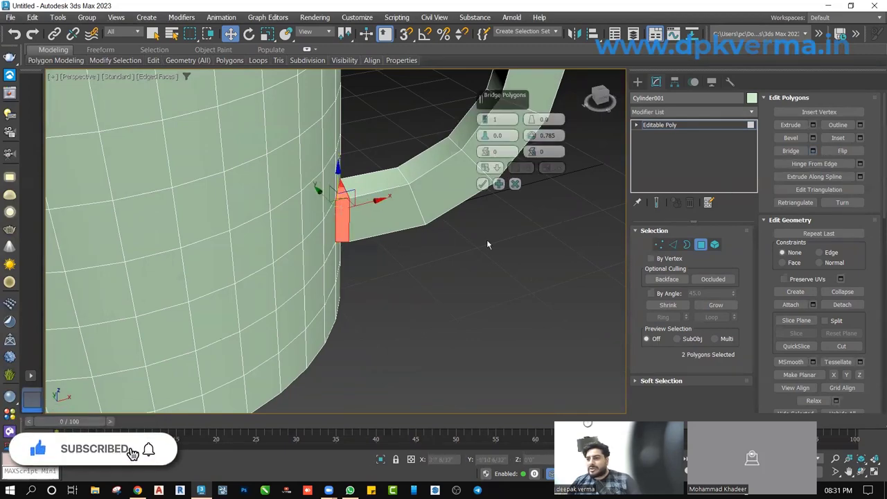
pyautogui.click(483, 182)
pyautogui.moveTo(435, 237)
pyautogui.keyDown('alt'); pyautogui.mouseDown(button='middle')
pyautogui.moveTo(376, 233)
pyautogui.moveTo(287, 190)
pyautogui.moveTo(303, 218)
pyautogui.moveTo(371, 227)
pyautogui.moveTo(380, 244)
pyautogui.moveTo(416, 235)
pyautogui.mouseUp(button='middle'); pyautogui.keyUp('alt')
pyautogui.scroll(-5, 371, 227)
pyautogui.click(541, 236)
# Undo the old handle so the mug returns to a plain cylinder.
pyautogui.scroll(3, 350, 211)
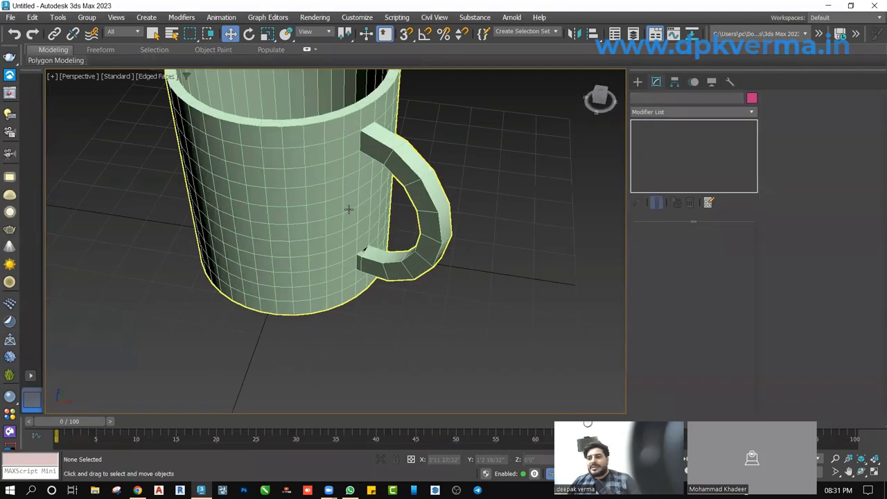
pyautogui.click(350, 211)
pyautogui.scroll(4, 381, 265)
pyautogui.keyDown('alt'); pyautogui.moveTo(338, 223); pyautogui.dragTo(349, 182, button='middle'); pyautogui.keyUp('alt')
pyautogui.keyDown('alt'); pyautogui.click(349, 182); pyautogui.keyUp('alt')
pyautogui.click(351, 183)
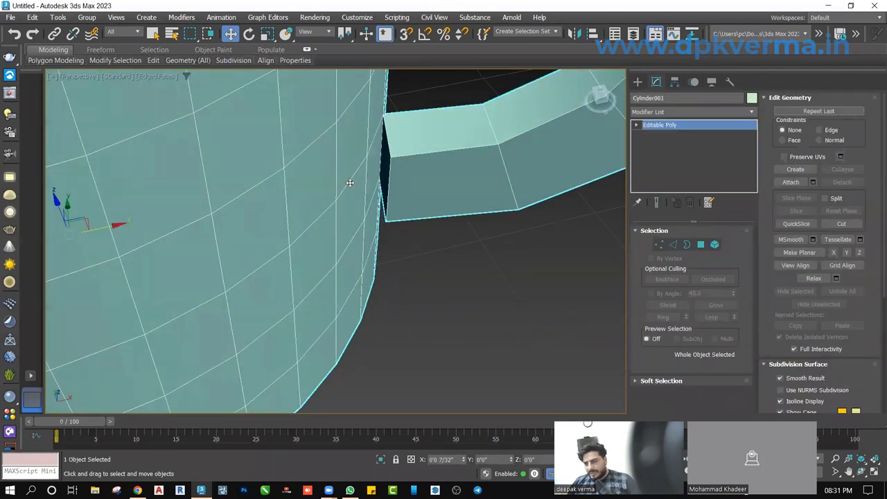
pyautogui.scroll(-5, 350, 185)
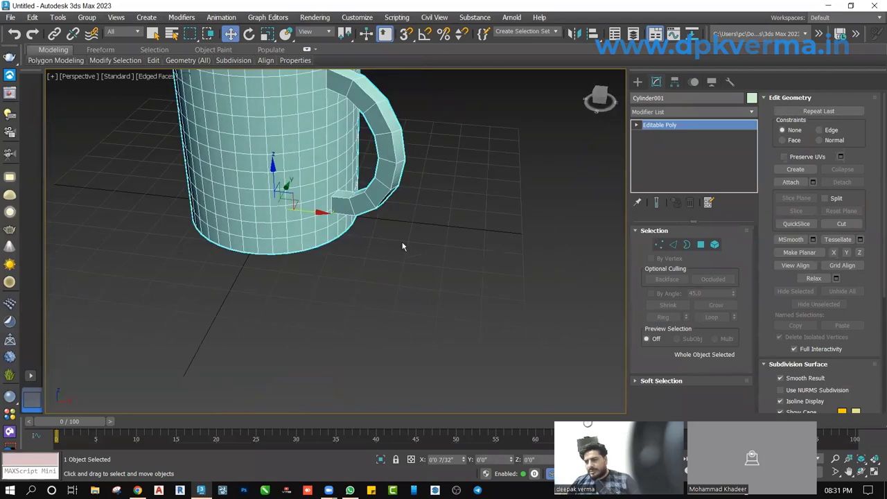
pyautogui.hotkey('ctrl', 'z')
pyautogui.scroll(-1, 359, 227)
pyautogui.moveTo(359, 232); pyautogui.dragTo(361, 262, button='middle')
# Hinge a new handle from a higher face around a picked body edge at 176°.
pyautogui.click(700, 244)
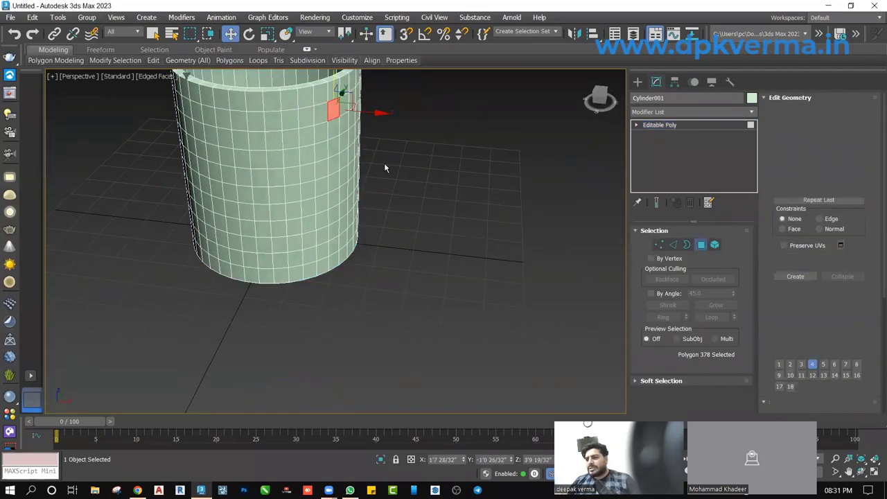
pyautogui.click(287, 124)
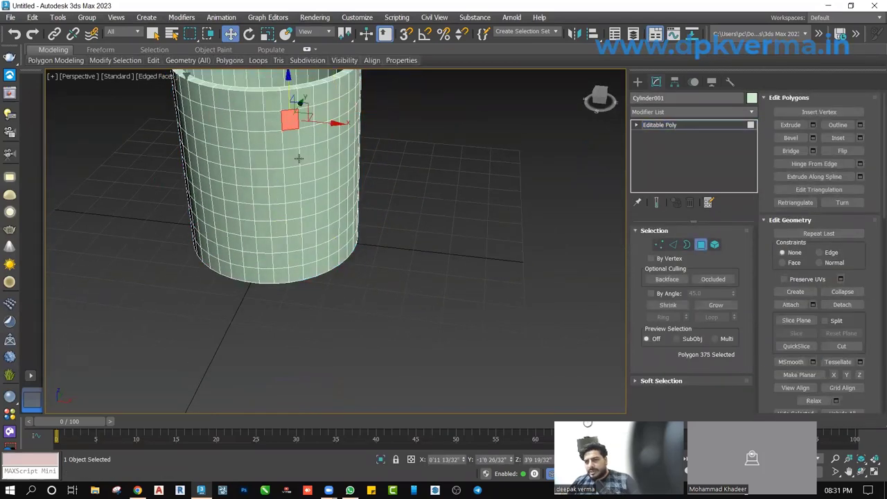
pyautogui.keyDown('alt'); pyautogui.moveTo(287, 123); pyautogui.dragTo(394, 200, button='middle'); pyautogui.keyUp('alt')
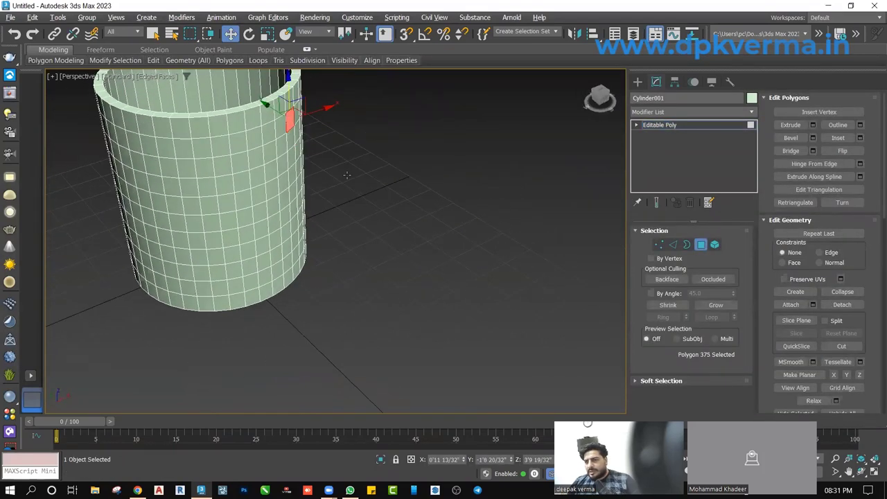
pyautogui.click(860, 163)
pyautogui.click(483, 151)
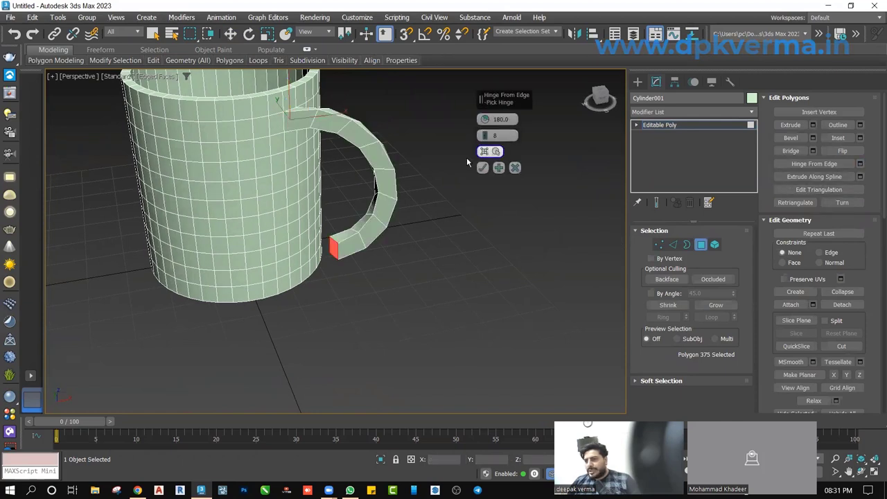
pyautogui.click(293, 185)
pyautogui.keyDown('alt'); pyautogui.moveTo(299, 274); pyautogui.dragTo(336, 271, button='middle'); pyautogui.keyUp('alt')
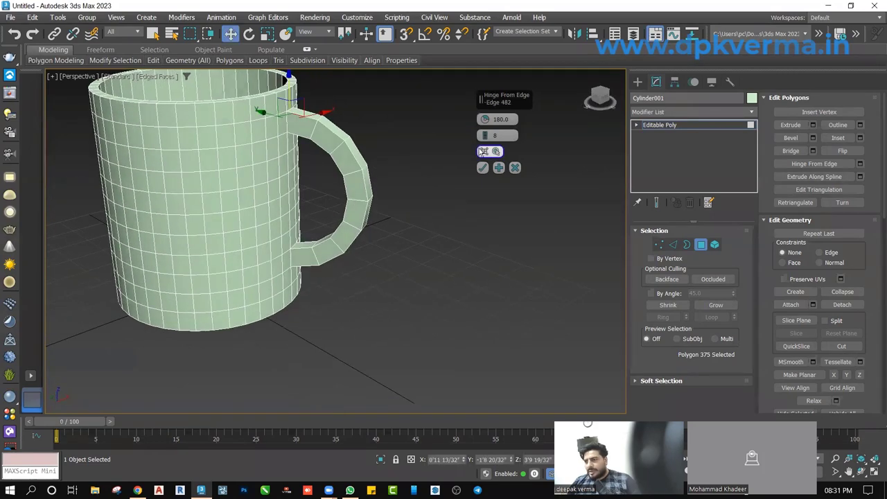
pyautogui.moveTo(485, 120); pyautogui.dragTo(485, 126)
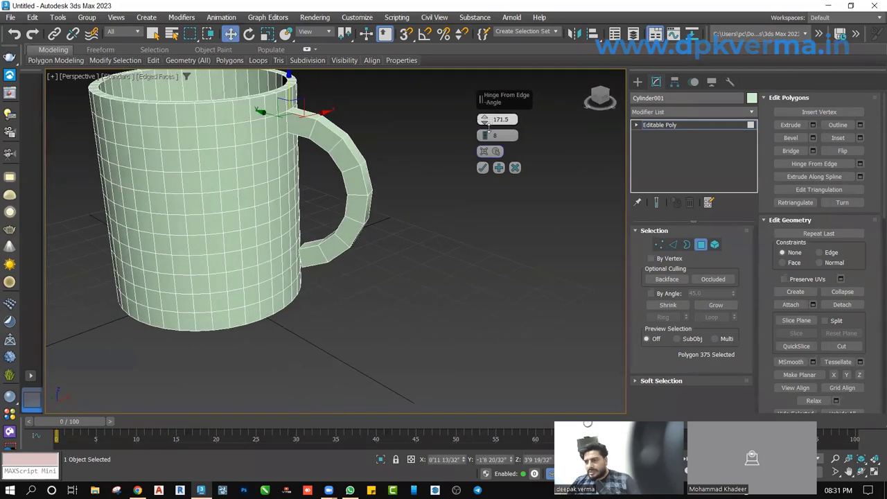
pyautogui.click(483, 168)
# Bridge the handle's open end face to the mug face beneath it.
pyautogui.scroll(3, 296, 230)
pyautogui.scroll(2, 296, 230)
pyautogui.click(288, 224)
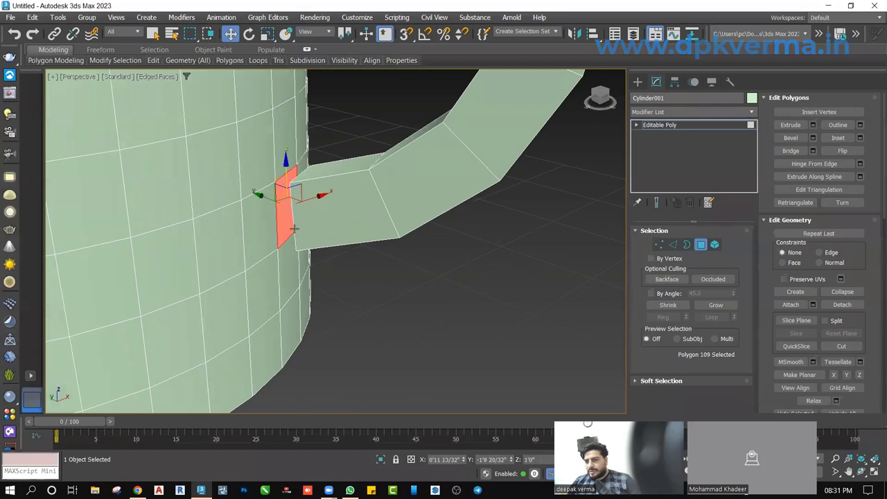
pyautogui.moveTo(287, 224)
pyautogui.keyDown('alt'); pyautogui.mouseDown(button='middle')
pyautogui.moveTo(317, 228)
pyautogui.moveTo(320, 219)
pyautogui.mouseUp(button='middle'); pyautogui.keyUp('alt')
pyautogui.keyDown('ctrl'); pyautogui.click(306, 215); pyautogui.keyUp('ctrl')
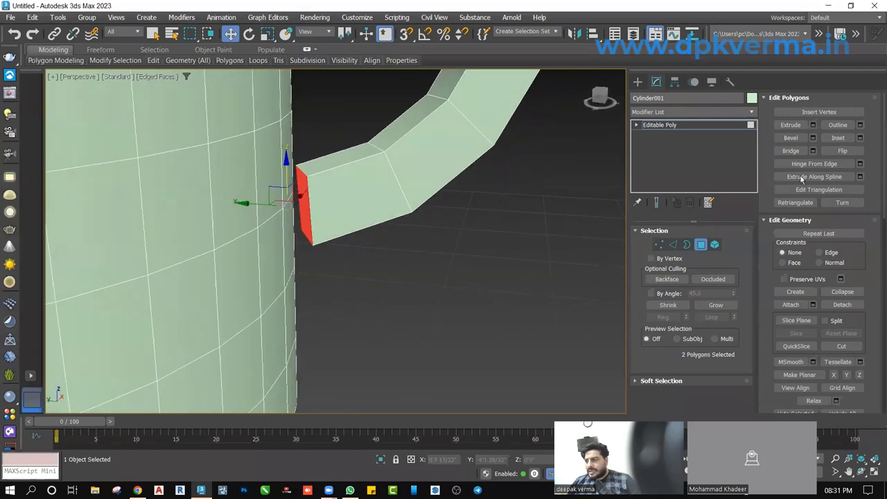
pyautogui.click(813, 150)
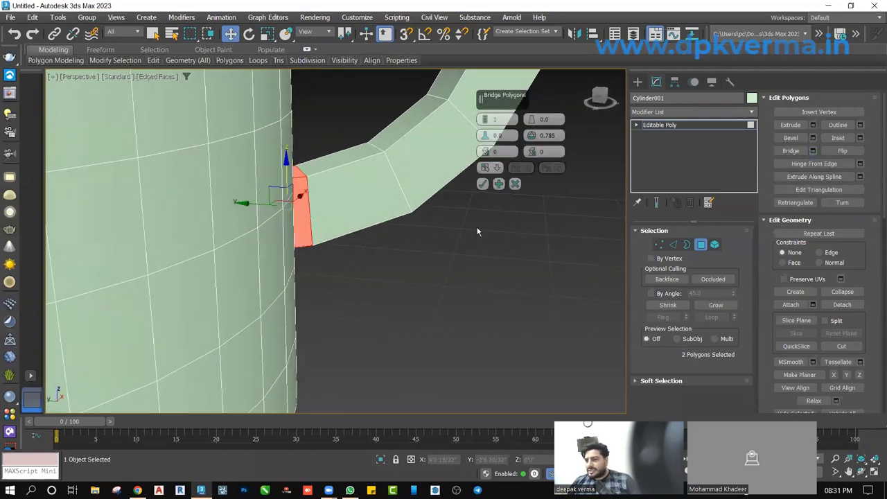
pyautogui.click(483, 184)
pyautogui.scroll(-5, 453, 256)
pyautogui.moveTo(452, 263); pyautogui.dragTo(367, 242, button='middle')
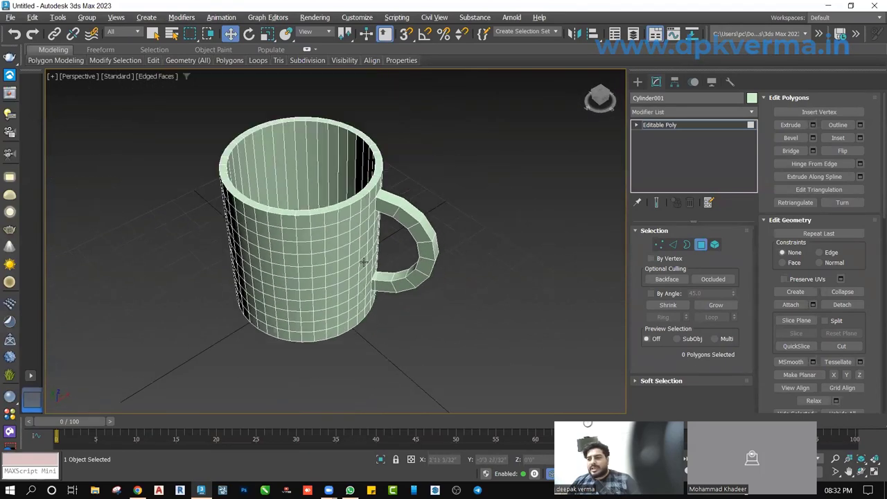
# Add a TurboSmooth modifier to the mug with Iterations set to 2.
pyautogui.click(701, 244)
pyautogui.scroll(-3, 407, 283)
pyautogui.scroll(2, 383, 282)
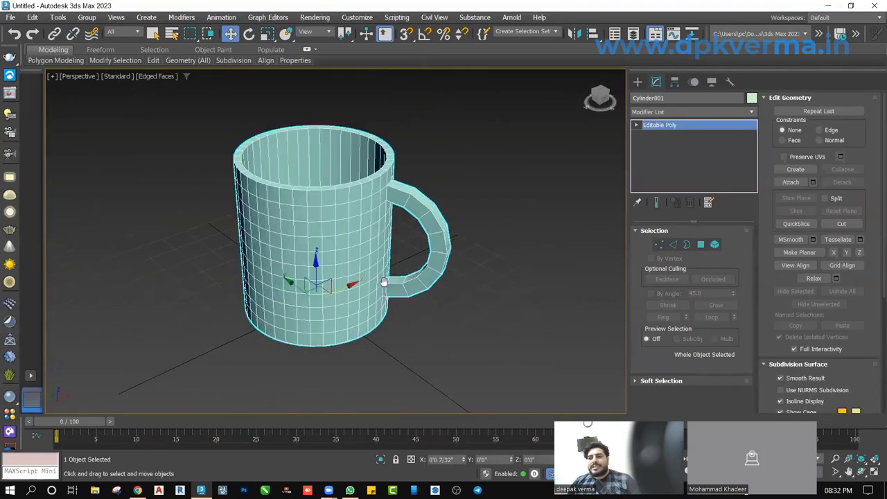
pyautogui.click(678, 111)
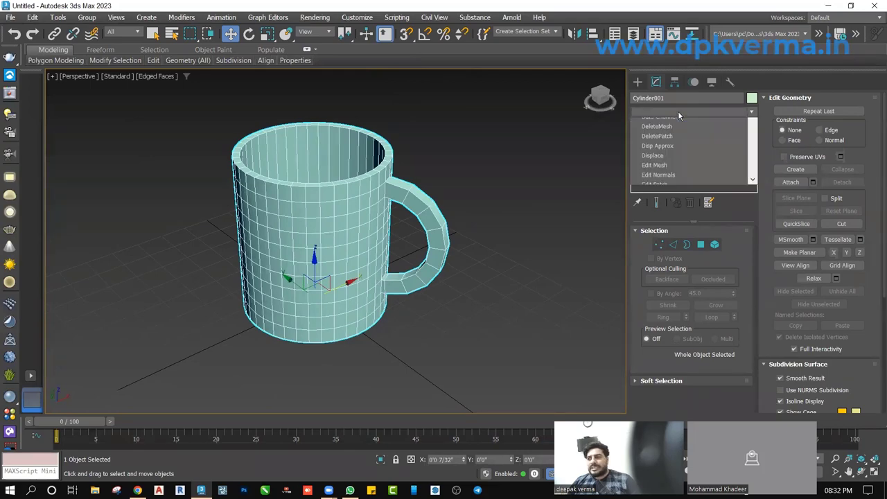
pyautogui.press('t')
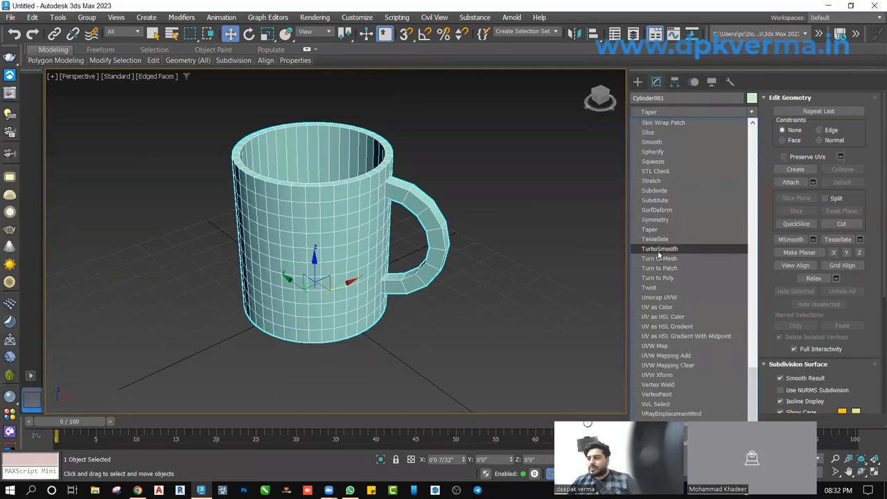
pyautogui.click(649, 253)
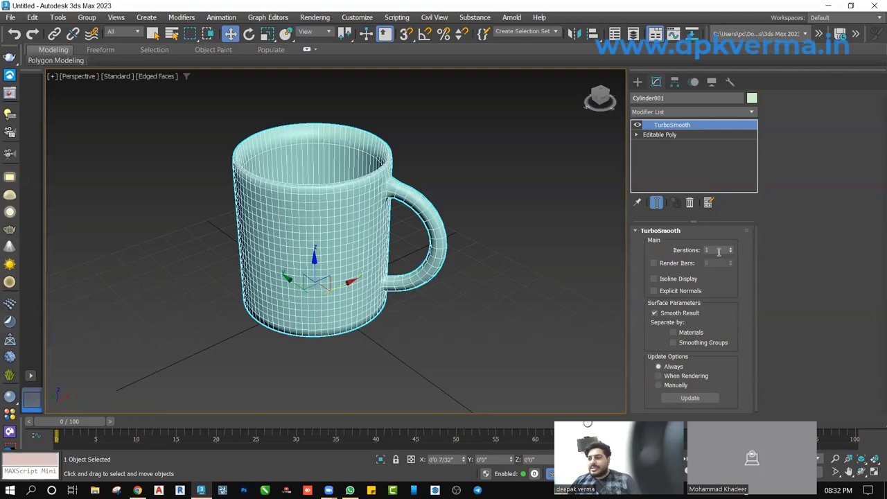
pyautogui.click(472, 256)
pyautogui.click(414, 256)
pyautogui.scroll(3, 413, 256)
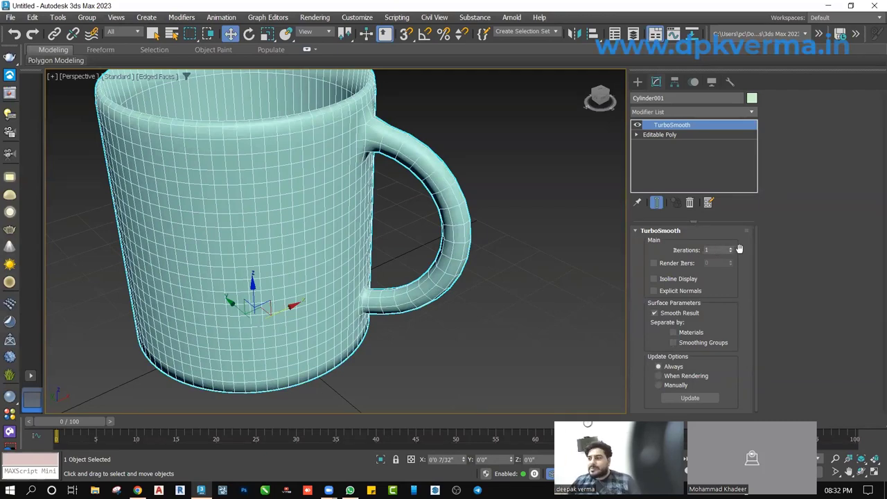
pyautogui.click(731, 249)
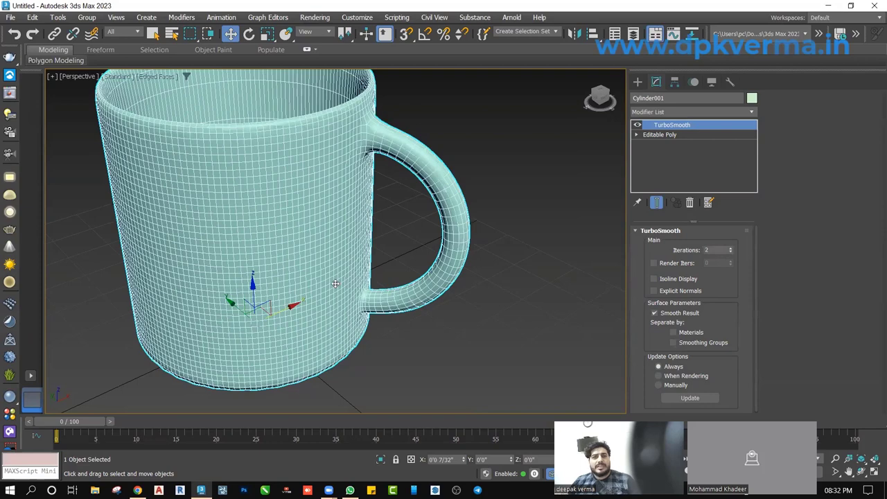
# Orbit and zoom around the smoothed mug to inspect its bottom, handle joints and rim.
pyautogui.scroll(-3, 383, 270)
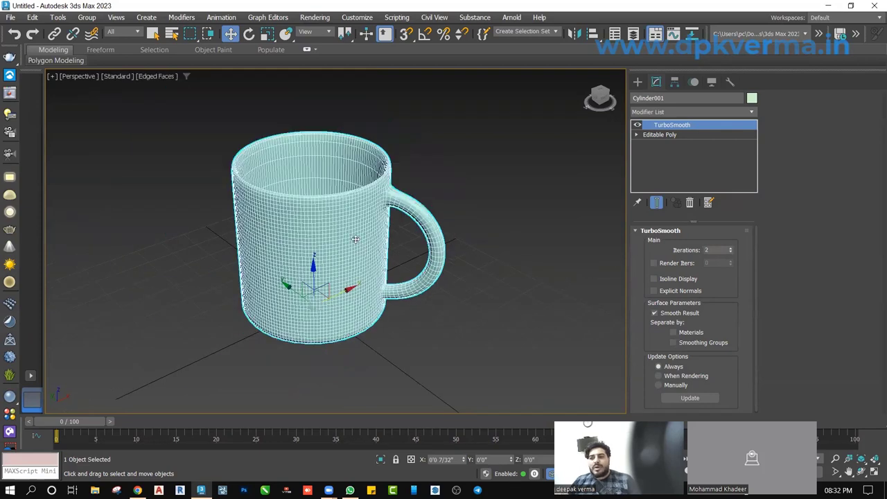
pyautogui.scroll(2, 355, 239)
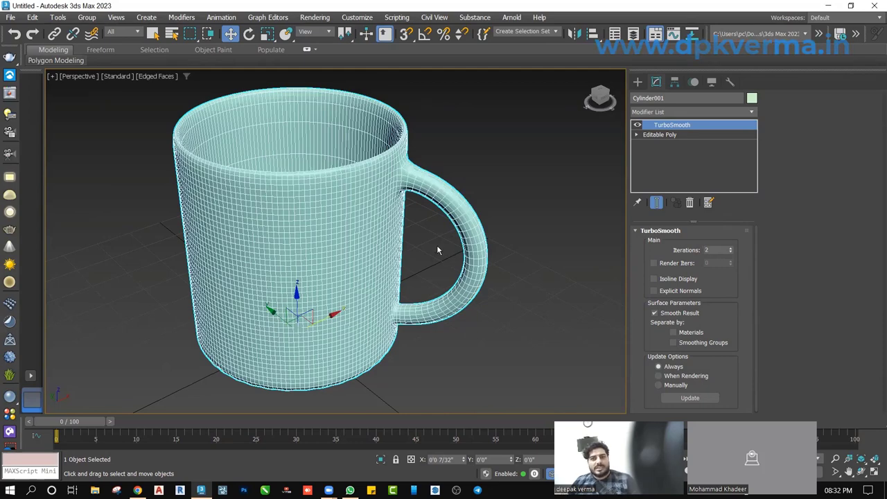
pyautogui.scroll(-3, 437, 245)
pyautogui.moveTo(437, 245)
pyautogui.keyDown('alt'); pyautogui.mouseDown(button='middle')
pyautogui.moveTo(425, 211)
pyautogui.moveTo(402, 357)
pyautogui.moveTo(391, 305)
pyautogui.moveTo(309, 281)
pyautogui.moveTo(327, 293)
pyautogui.mouseUp(button='middle'); pyautogui.keyUp('alt')
pyautogui.scroll(3, 402, 356)
pyautogui.scroll(3, 396, 341)
pyautogui.scroll(-2, 359, 287)
pyautogui.keyDown('alt'); pyautogui.moveTo(370, 316); pyautogui.dragTo(416, 298, button='middle'); pyautogui.keyUp('alt')
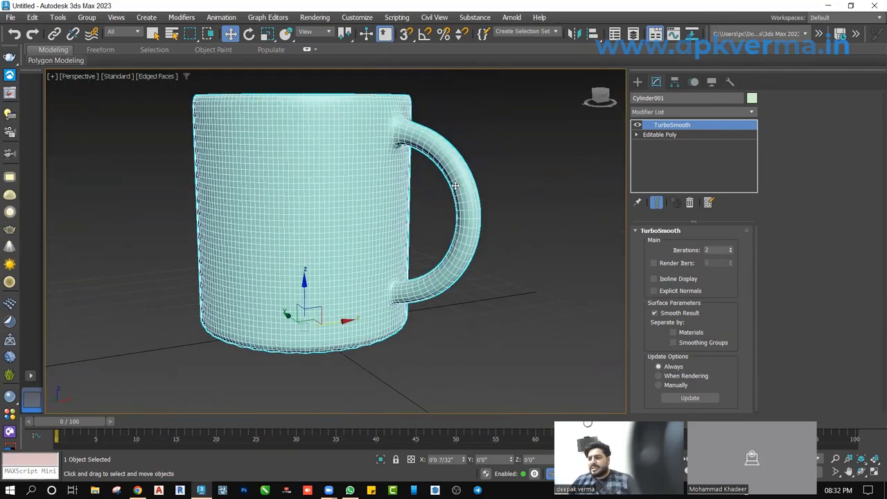
pyautogui.scroll(3, 455, 186)
pyautogui.scroll(-3, 455, 201)
pyautogui.scroll(3, 456, 214)
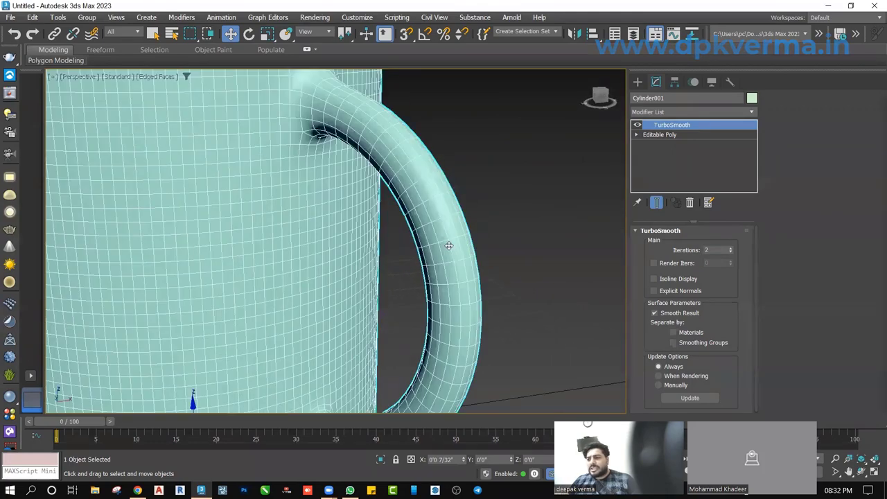
pyautogui.scroll(-3, 449, 245)
pyautogui.scroll(3, 369, 208)
pyautogui.scroll(1, 405, 232)
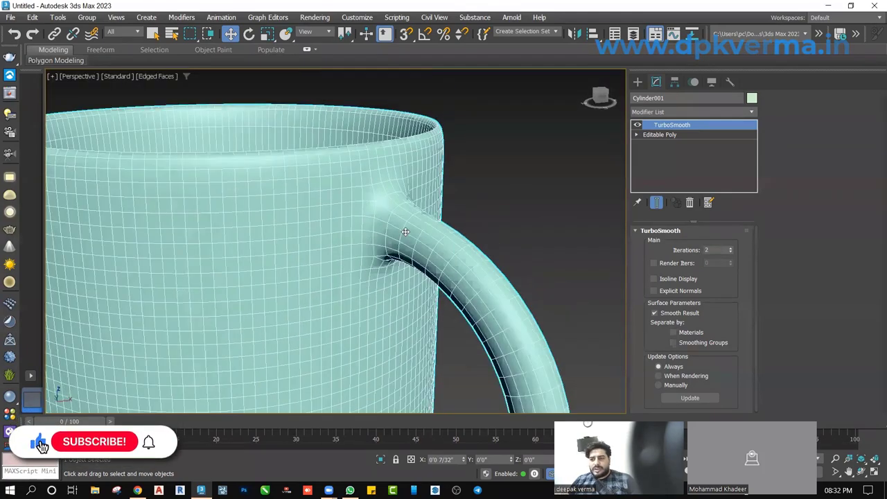
pyautogui.scroll(-3, 406, 232)
pyautogui.scroll(4, 379, 214)
pyautogui.scroll(-1, 373, 216)
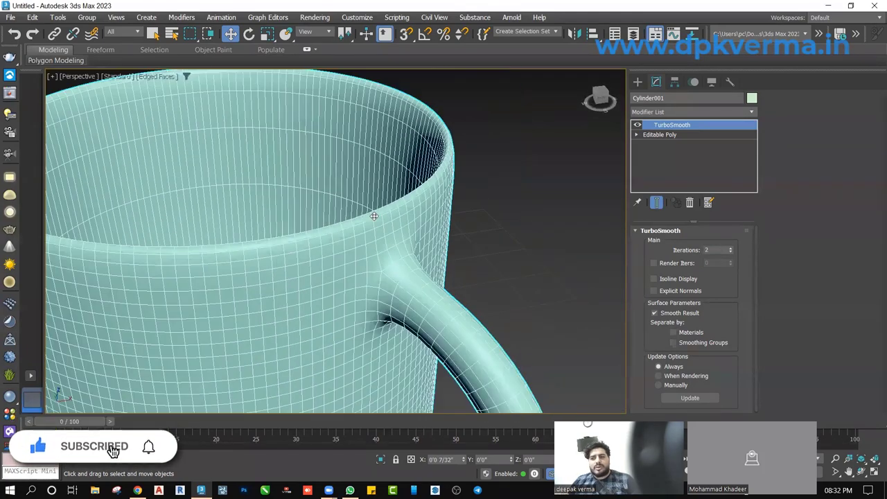
pyautogui.scroll(-3, 374, 216)
pyautogui.scroll(-1, 361, 197)
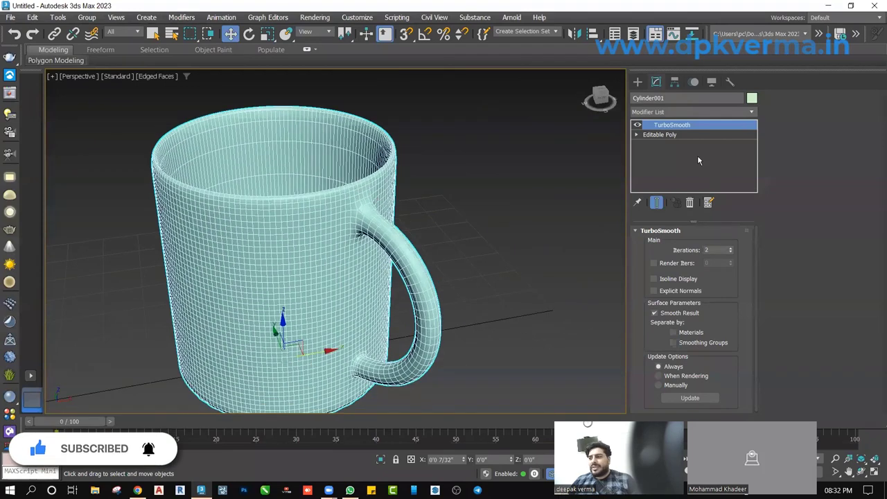
# Drop to the Editable Poly level to show the unsmoothed base mesh.
pyautogui.click(661, 135)
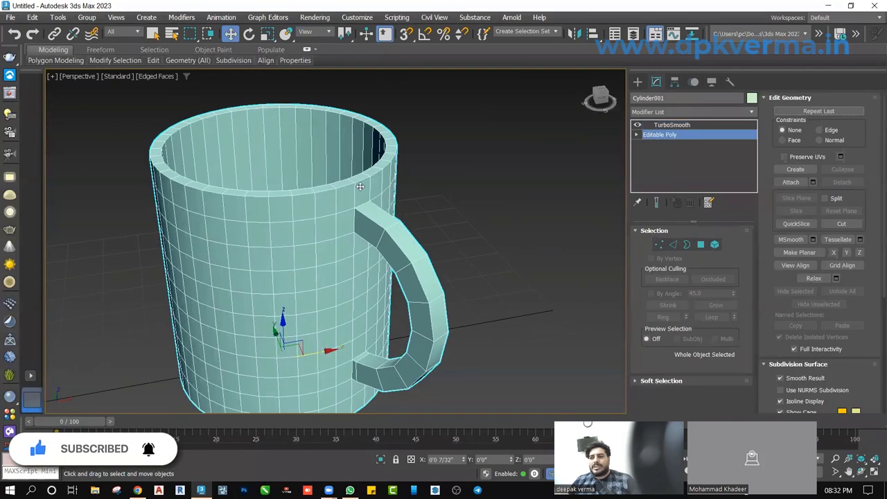
pyautogui.scroll(4, 361, 186)
pyautogui.scroll(1, 371, 197)
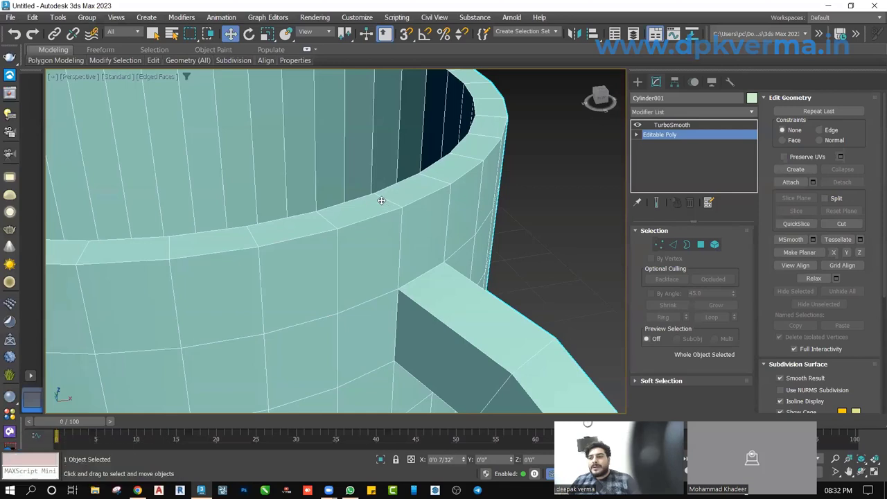
pyautogui.scroll(2, 331, 233)
pyautogui.scroll(2, 338, 276)
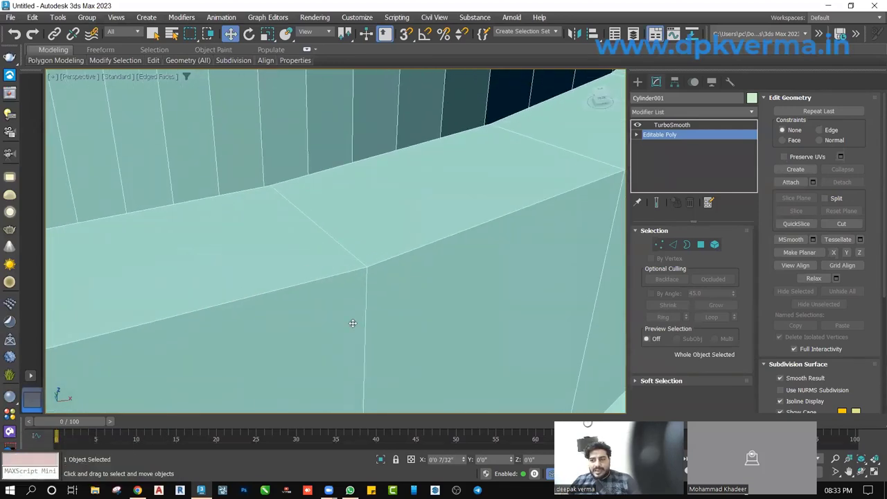
pyautogui.scroll(-1, 327, 208)
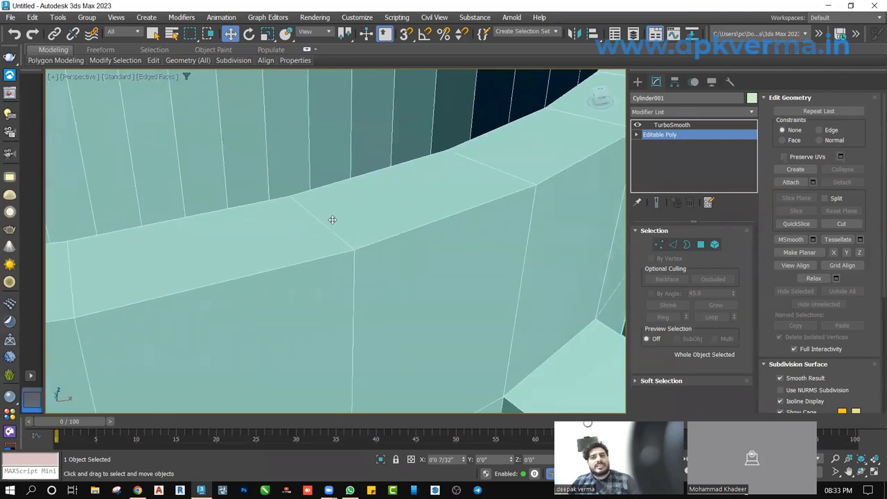
pyautogui.scroll(-2, 332, 220)
pyautogui.scroll(-1, 349, 229)
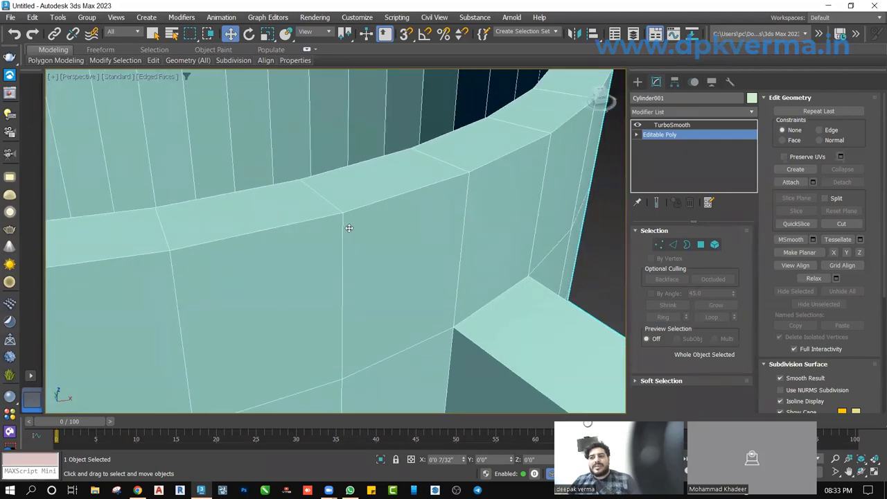
# In Edge mode, loop-select the two edge loops on top of the rim.
pyautogui.click(673, 244)
pyautogui.click(388, 200)
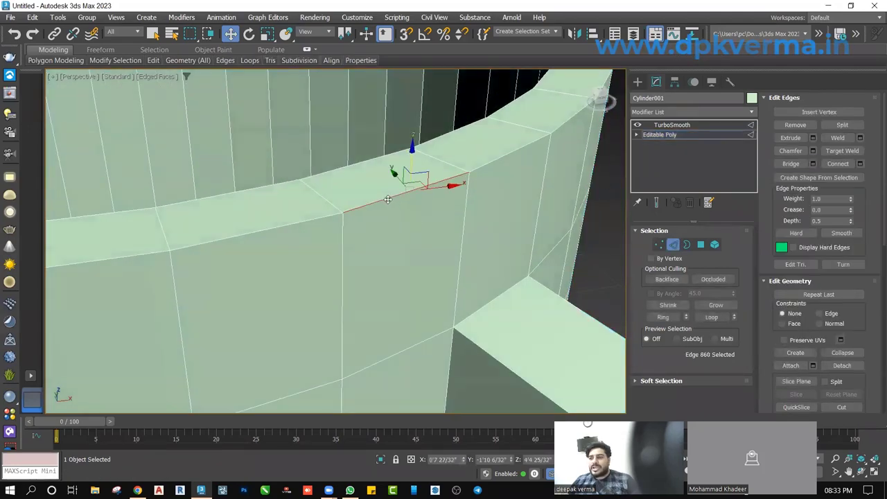
pyautogui.click(713, 317)
pyautogui.scroll(-2, 374, 221)
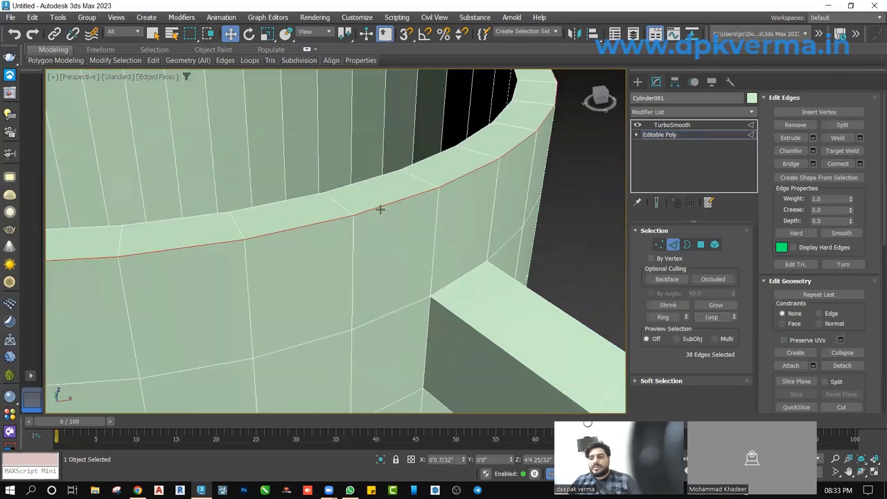
pyautogui.keyDown('ctrl'); pyautogui.click(374, 180); pyautogui.keyUp('ctrl')
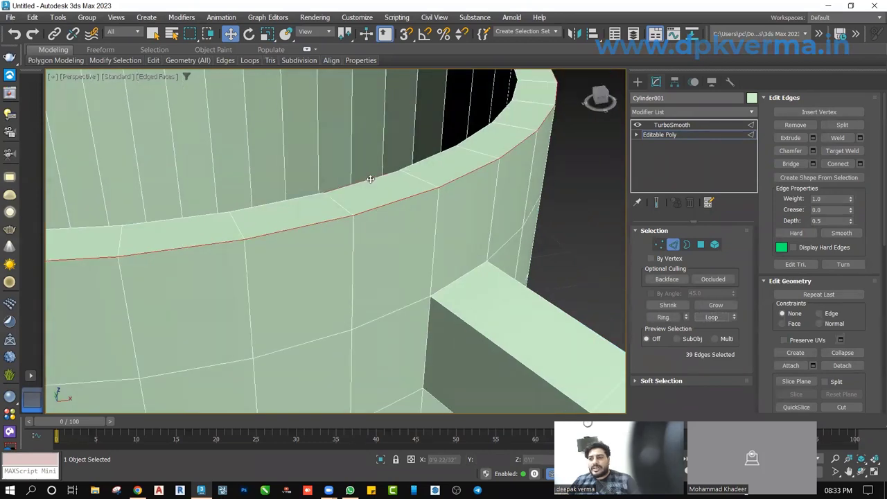
pyautogui.click(710, 318)
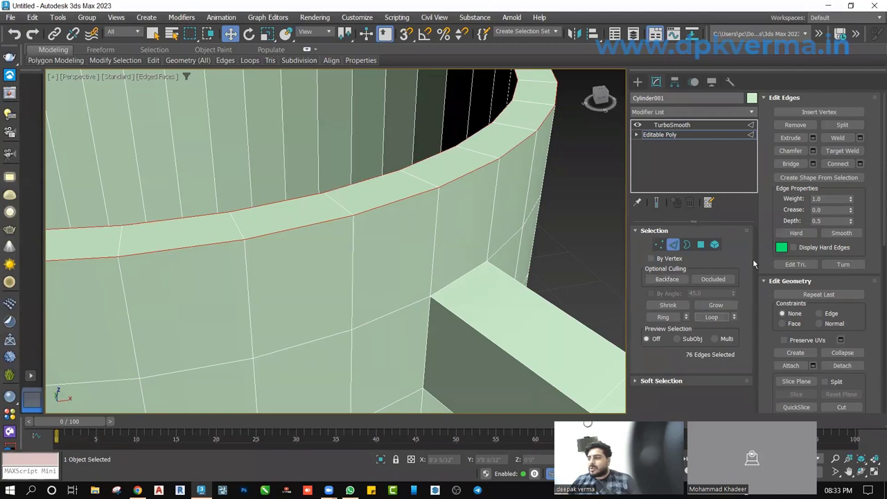
# Extrude the rim edge loops with Height 0 and Width 0'0 6/32".
pyautogui.click(813, 137)
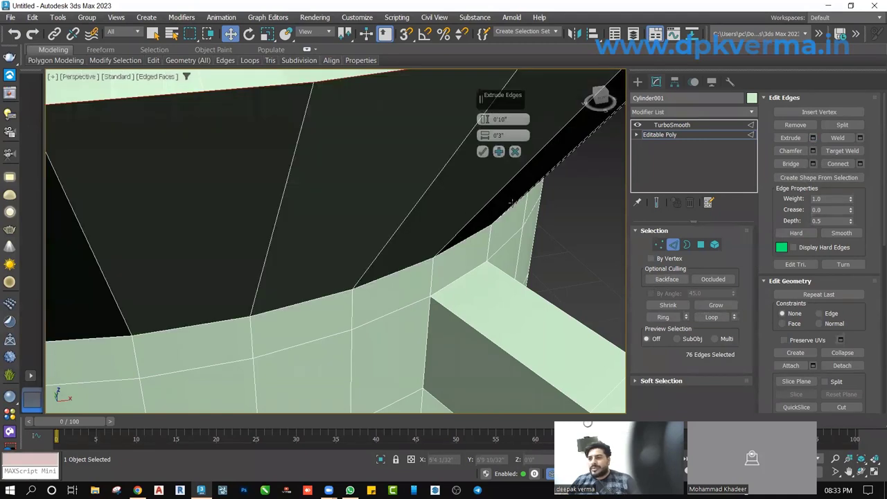
pyautogui.doubleClick(500, 119)
pyautogui.write('0')
pyautogui.press('Return')
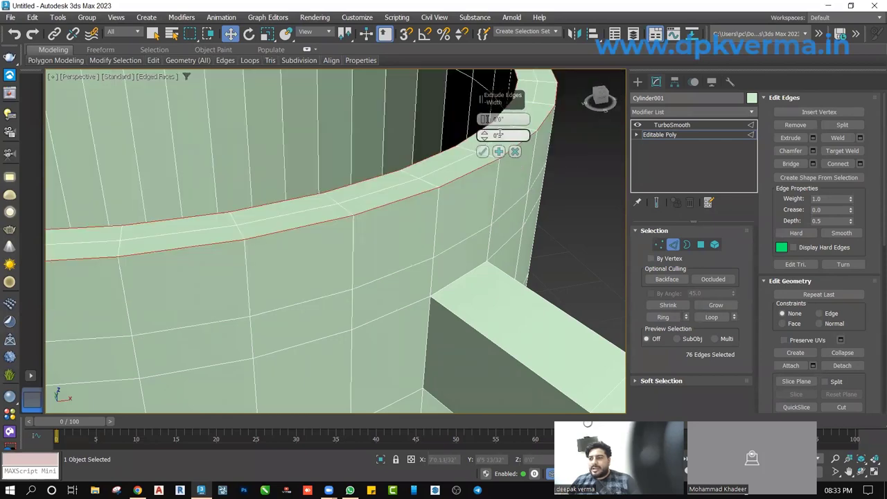
pyautogui.moveTo(484, 137); pyautogui.dragTo(486, 142)
pyautogui.scroll(4, 406, 208)
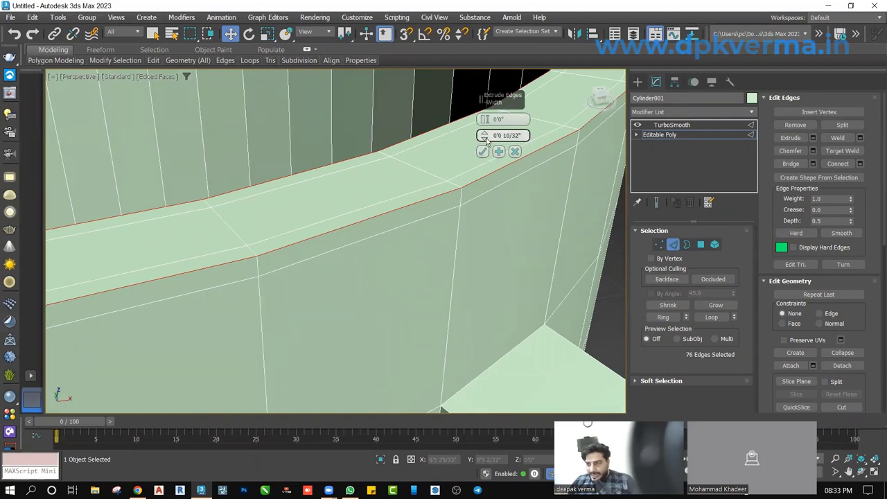
pyautogui.moveTo(485, 136); pyautogui.dragTo(370, 226)
pyautogui.moveTo(311, 192)
pyautogui.keyDown('alt'); pyautogui.mouseDown(button='middle')
pyautogui.moveTo(347, 288)
pyautogui.moveTo(345, 174)
pyautogui.mouseUp(button='middle'); pyautogui.keyUp('alt')
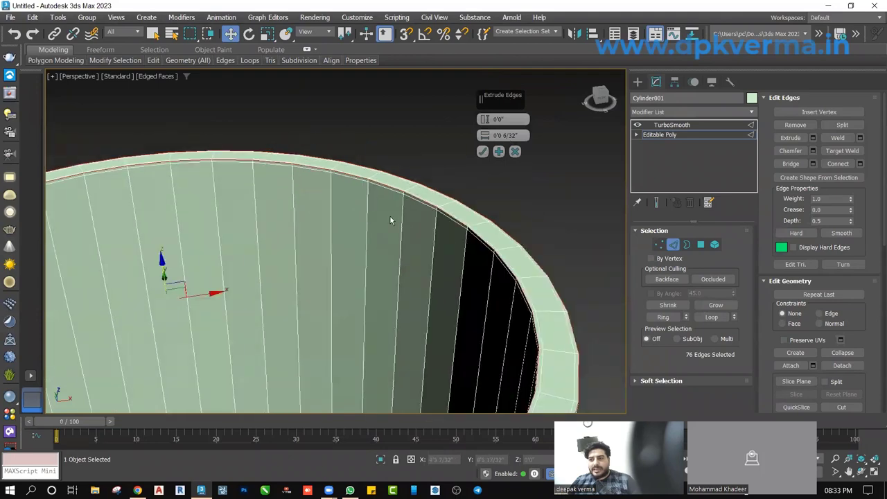
pyautogui.scroll(-5, 430, 145)
pyautogui.click(482, 151)
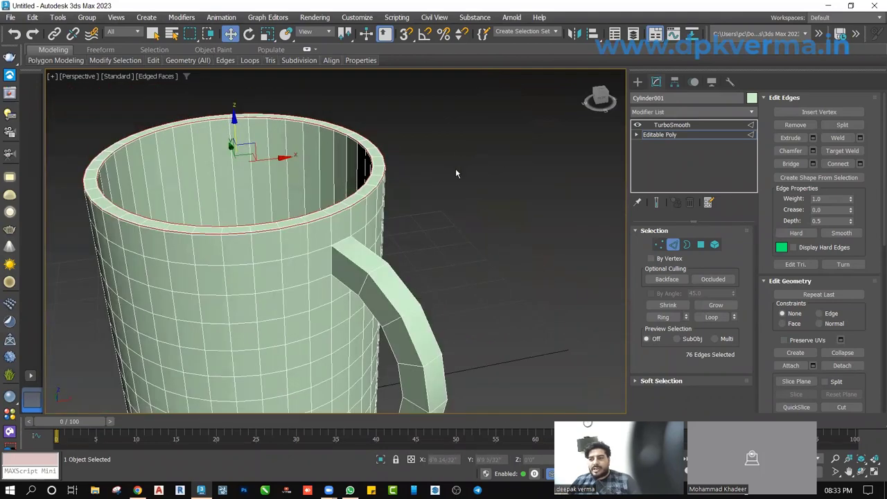
# Show the TurboSmooth result and zoom in to check the crisper rim.
pyautogui.scroll(3, 333, 234)
pyautogui.click(672, 125)
pyautogui.click(533, 202)
pyautogui.scroll(-3, 439, 222)
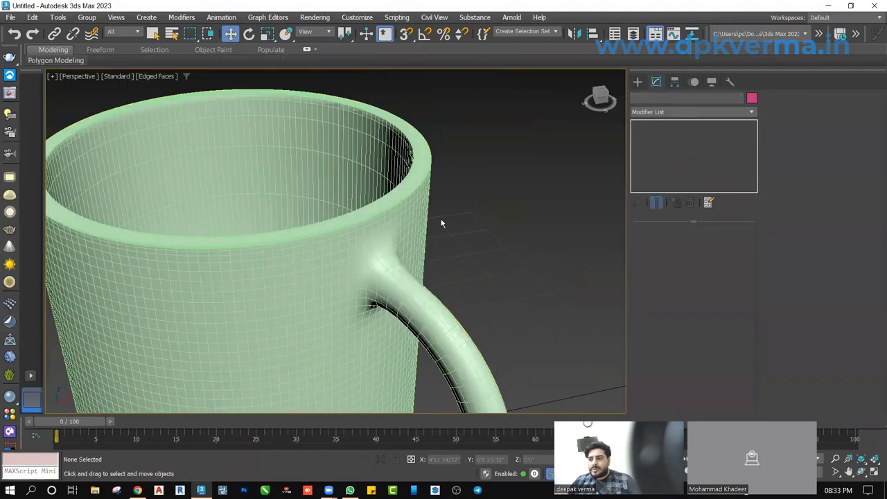
pyautogui.scroll(1, 437, 219)
pyautogui.scroll(1, 432, 214)
pyautogui.scroll(1, 446, 160)
pyautogui.scroll(-2, 445, 160)
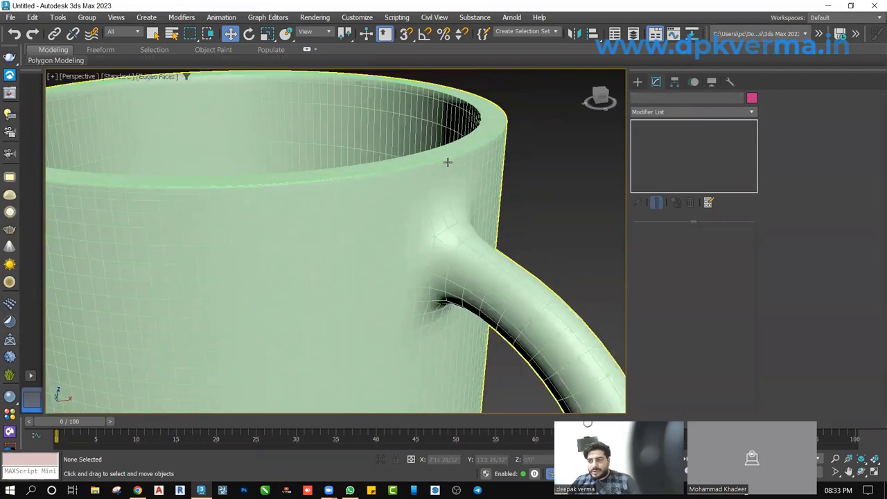
pyautogui.scroll(-2, 312, 158)
pyautogui.scroll(-2, 394, 156)
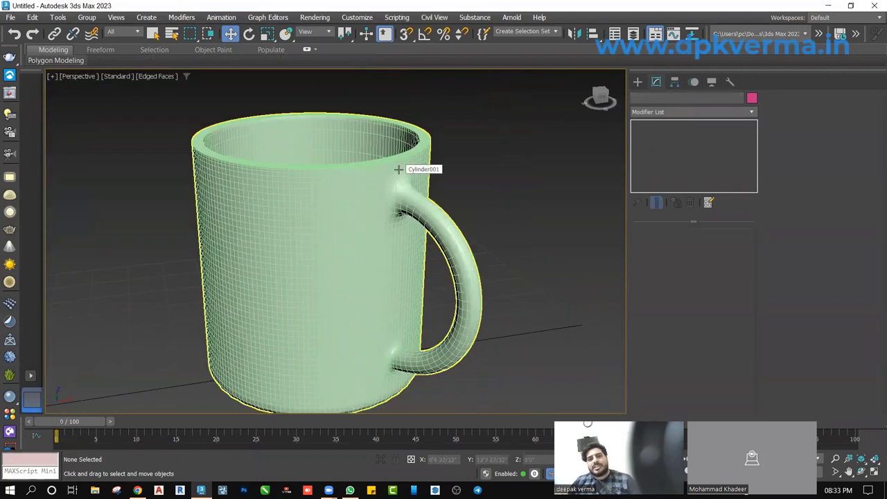
pyautogui.click(399, 169)
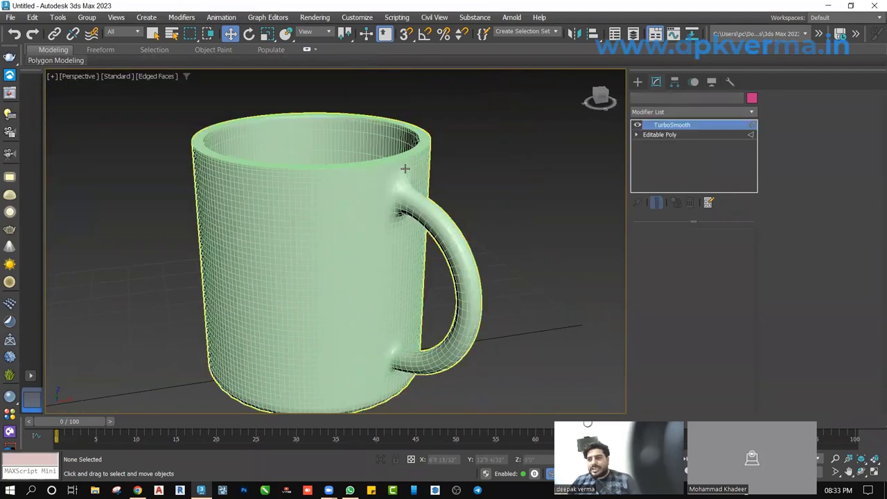
# In Edge mode on the base mesh, ring-select the edges across the rim top.
pyautogui.click(658, 136)
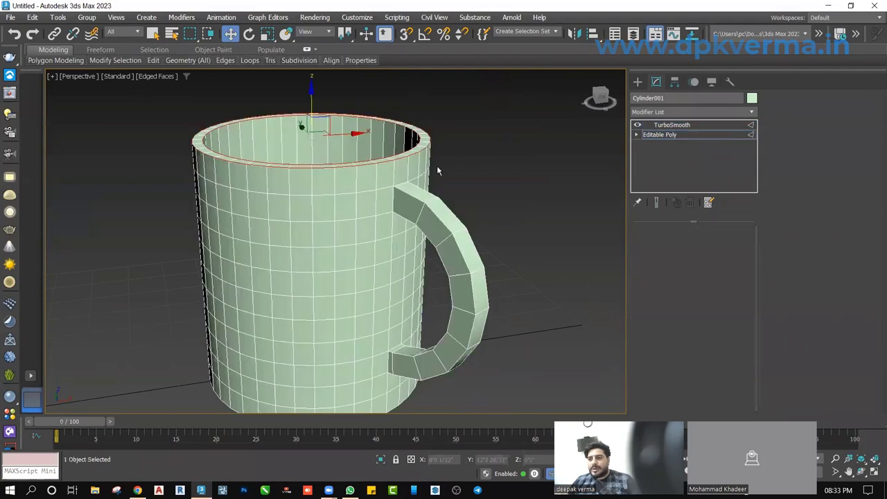
pyautogui.press('2')
pyautogui.scroll(3, 419, 167)
pyautogui.scroll(2, 413, 203)
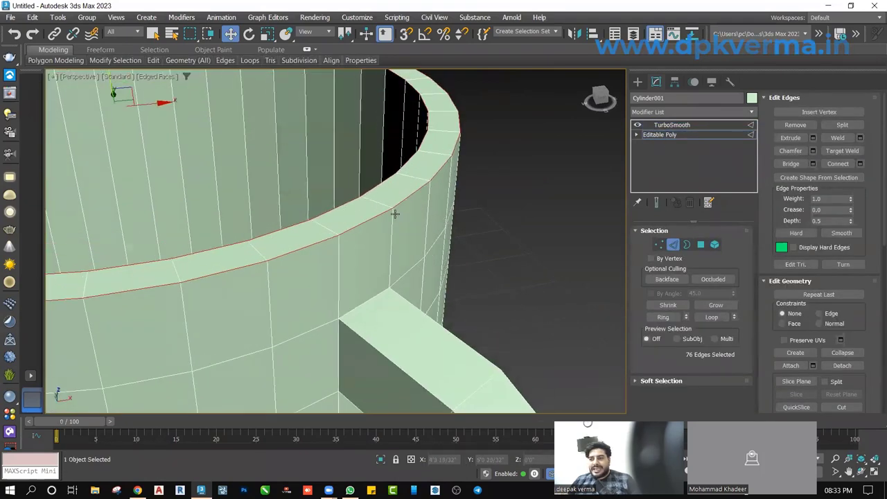
pyautogui.scroll(1, 395, 213)
pyautogui.click(364, 197)
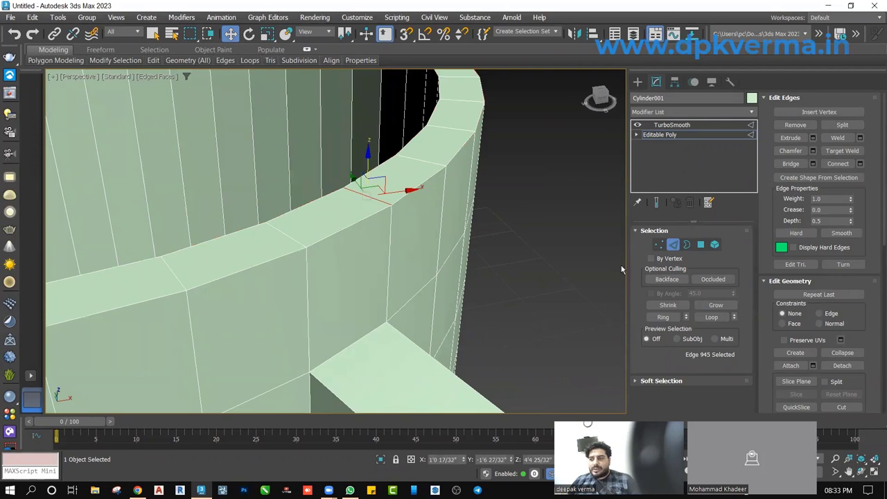
pyautogui.click(663, 317)
# Connect the rim ring edges with two new loops spread apart.
pyautogui.rightClick(555, 199)
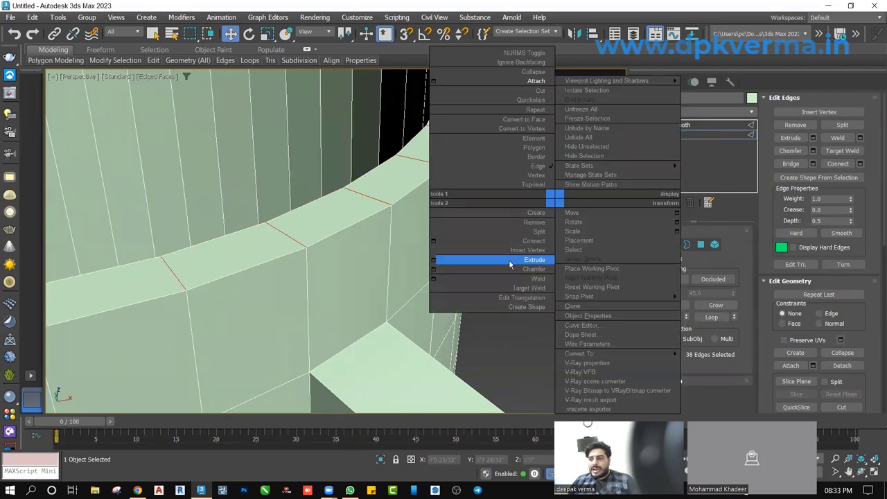
pyautogui.click(434, 241)
pyautogui.scroll(3, 416, 191)
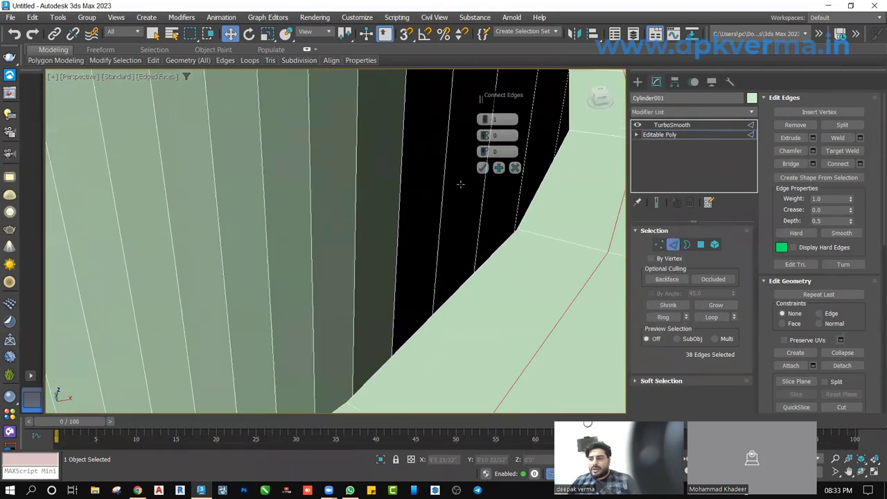
pyautogui.scroll(-3, 460, 184)
pyautogui.keyDown('alt'); pyautogui.moveTo(482, 232); pyautogui.dragTo(481, 122, button='middle'); pyautogui.keyUp('alt')
pyautogui.click(486, 119)
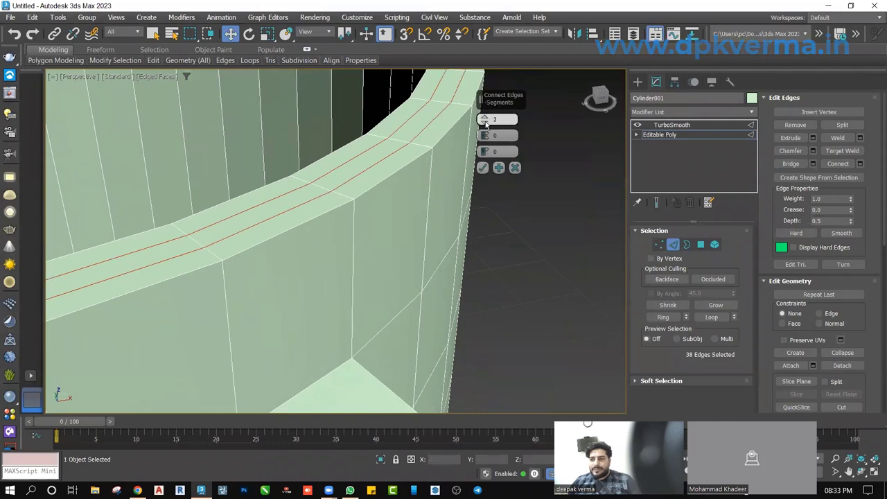
pyautogui.moveTo(485, 133); pyautogui.dragTo(485, 104)
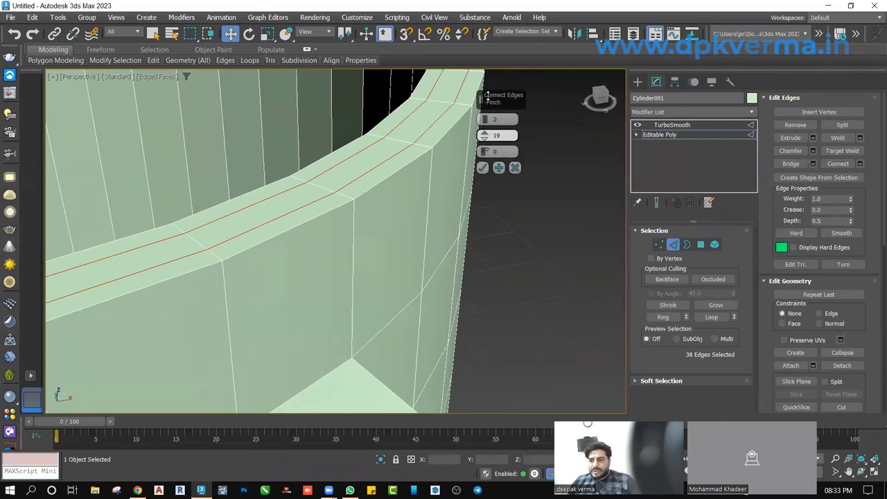
pyautogui.click(484, 167)
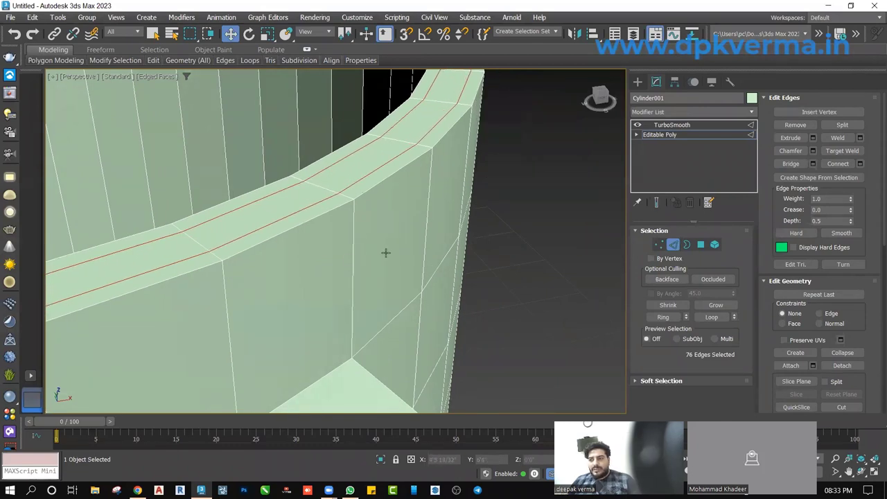
# Ring-select the vertical edges around the mug's outer wall.
pyautogui.click(354, 244)
pyautogui.scroll(-3, 353, 244)
pyautogui.keyDown('alt'); pyautogui.moveTo(353, 244); pyautogui.dragTo(374, 291, button='middle'); pyautogui.keyUp('alt')
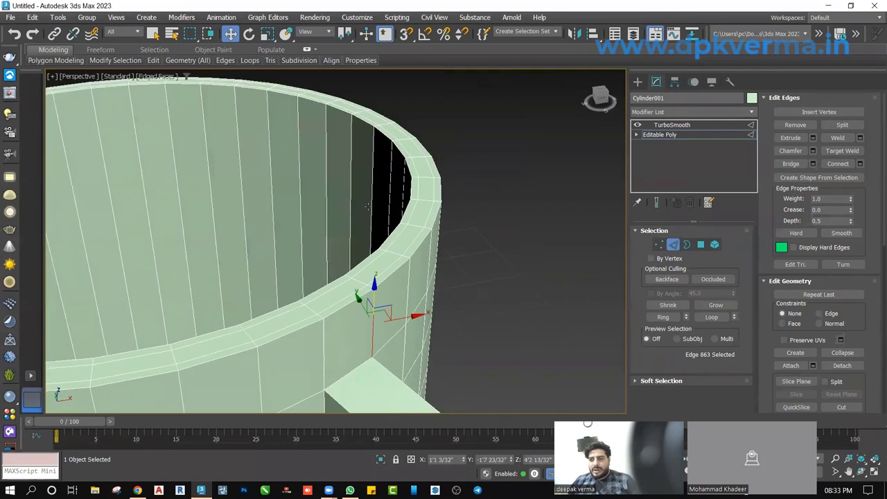
pyautogui.scroll(-3, 368, 206)
pyautogui.keyDown('alt'); pyautogui.moveTo(368, 206); pyautogui.dragTo(389, 229, button='middle'); pyautogui.keyUp('alt')
pyautogui.click(663, 317)
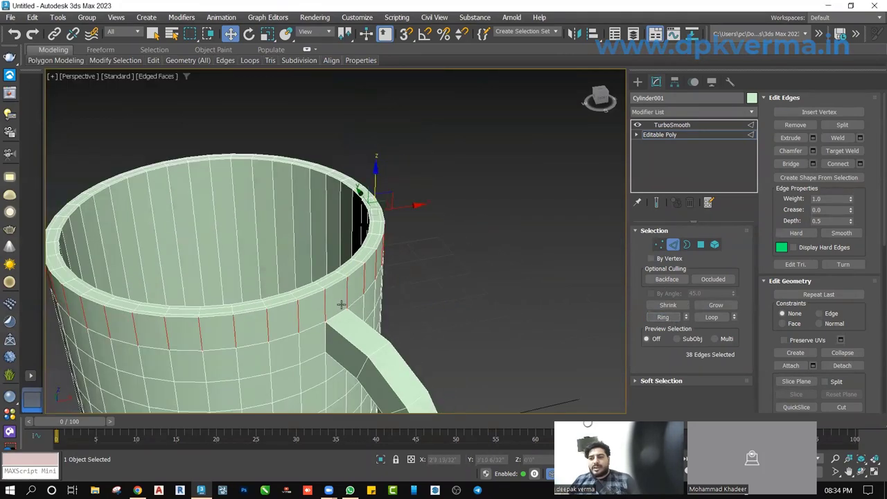
pyautogui.scroll(2, 341, 304)
pyautogui.scroll(5, 413, 283)
# Connect the wall edges with one loop, Pinch 0, Slide -80, close under the rim.
pyautogui.rightClick(472, 204)
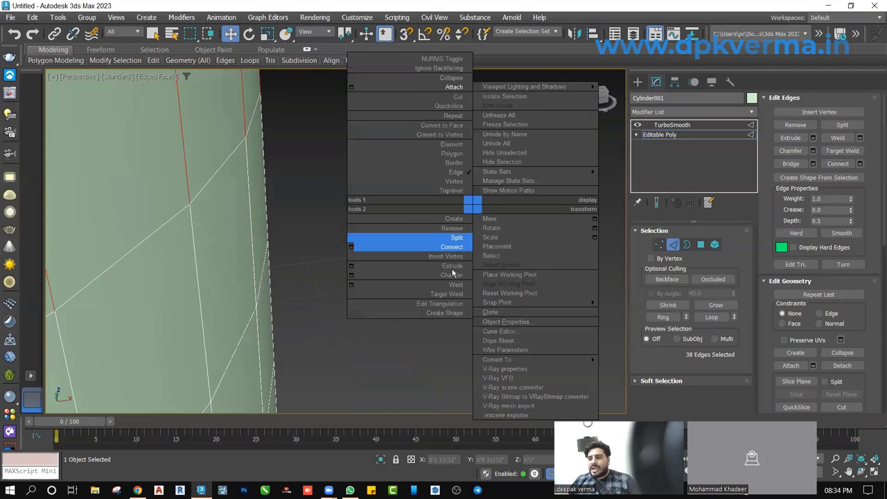
pyautogui.click(350, 247)
pyautogui.scroll(-3, 305, 247)
pyautogui.keyDown('alt'); pyautogui.moveTo(273, 229); pyautogui.dragTo(533, 197, button='middle'); pyautogui.keyUp('alt')
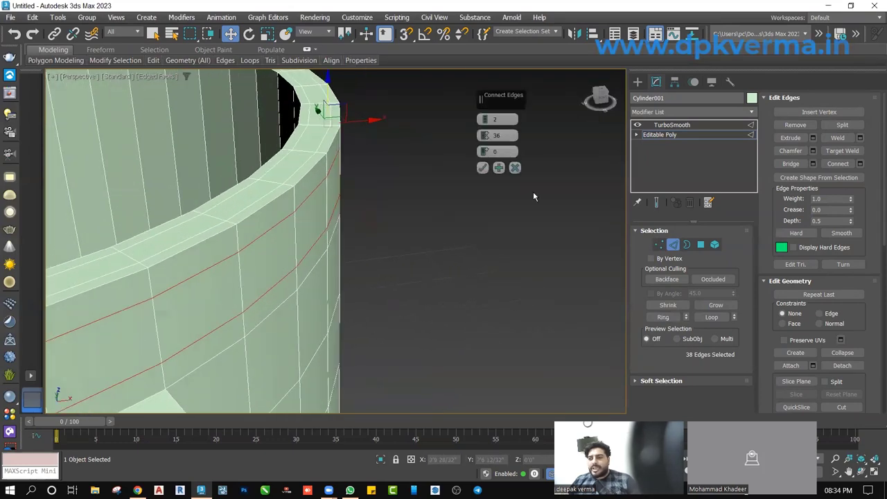
pyautogui.moveTo(487, 119); pyautogui.dragTo(478, 122)
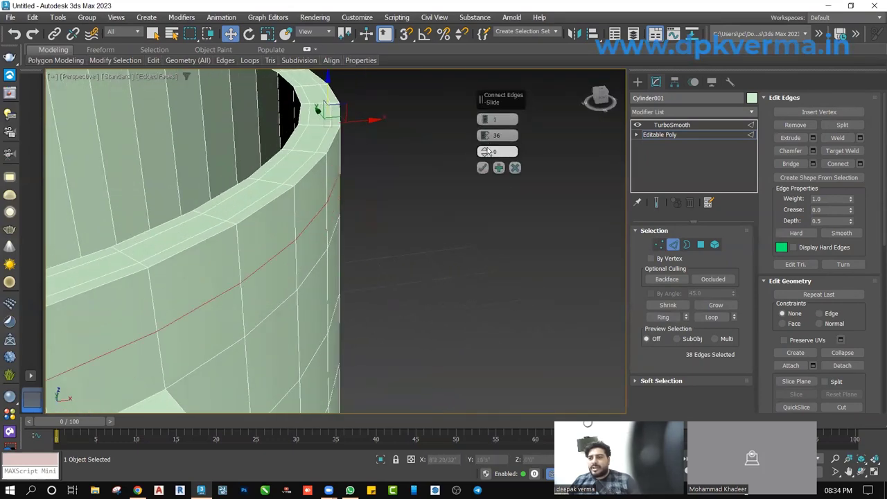
pyautogui.rightClick(485, 135)
pyautogui.moveTo(485, 151); pyautogui.dragTo(495, 302)
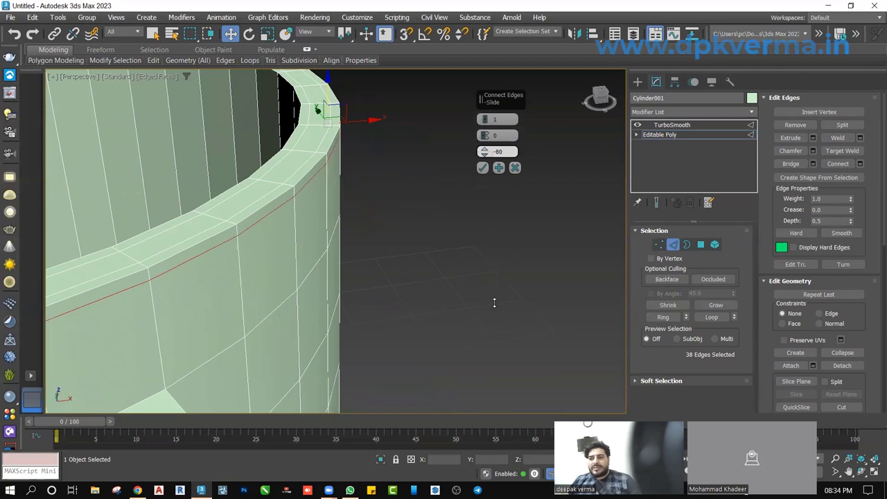
pyautogui.click(484, 168)
pyautogui.moveTo(271, 222)
pyautogui.keyDown('alt'); pyautogui.mouseDown(button='middle')
pyautogui.moveTo(411, 251)
pyautogui.moveTo(318, 301)
pyautogui.mouseUp(button='middle'); pyautogui.keyUp('alt')
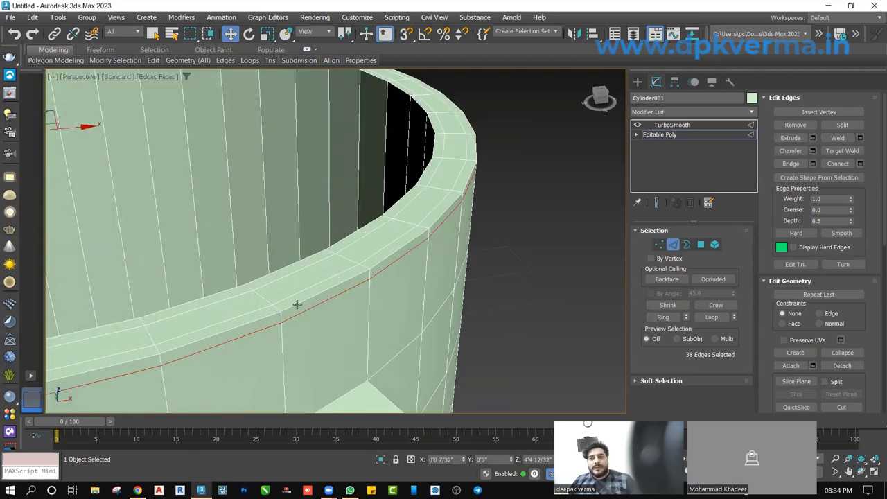
pyautogui.scroll(-2, 334, 295)
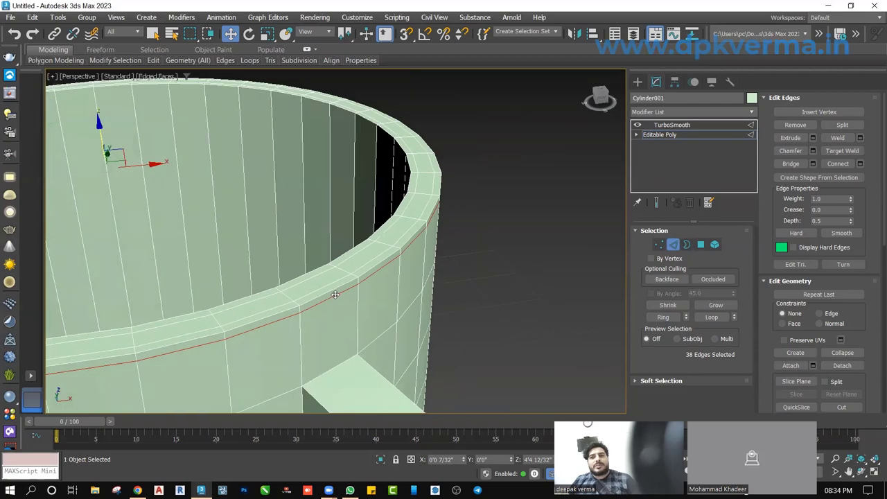
pyautogui.scroll(-2, 331, 298)
pyautogui.scroll(-1, 325, 316)
pyautogui.scroll(-1, 343, 226)
pyautogui.scroll(1, 342, 225)
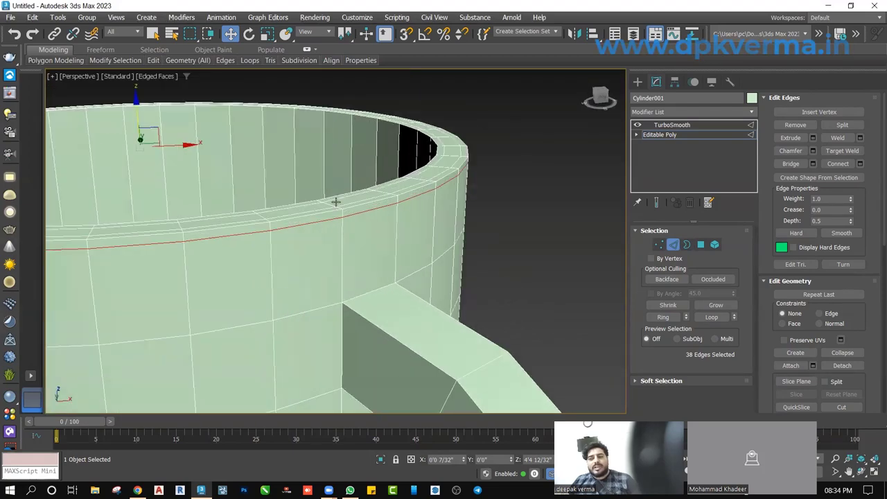
pyautogui.scroll(1, 273, 224)
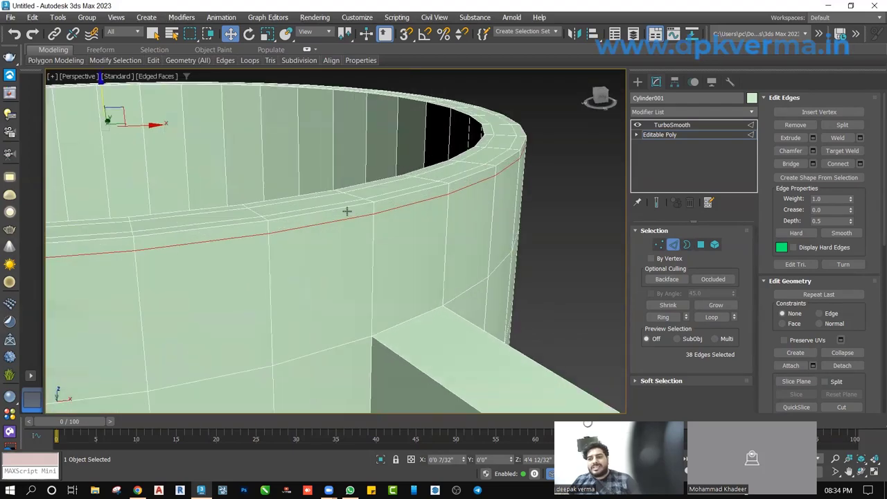
pyautogui.click(667, 124)
pyautogui.click(548, 231)
pyautogui.scroll(1, 437, 188)
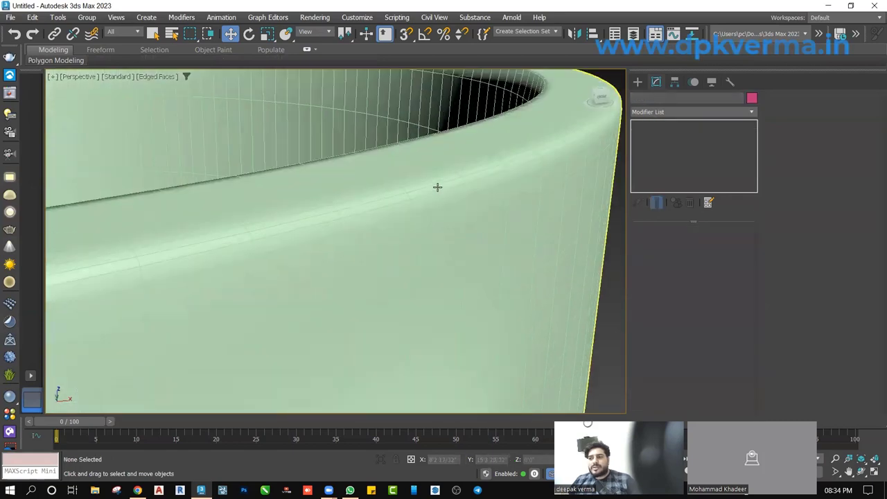
pyautogui.scroll(-2, 445, 194)
pyautogui.scroll(1, 446, 198)
pyautogui.scroll(1, 445, 198)
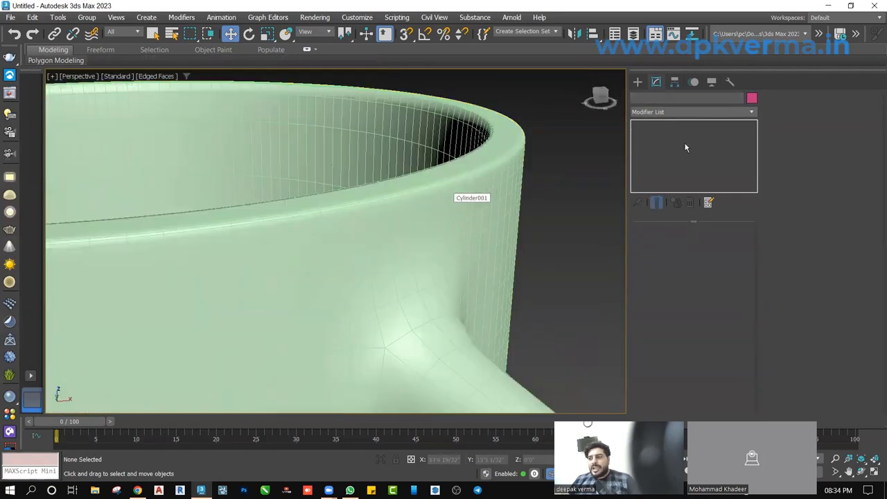
pyautogui.click(469, 189)
pyautogui.scroll(-3, 469, 190)
pyautogui.click(659, 134)
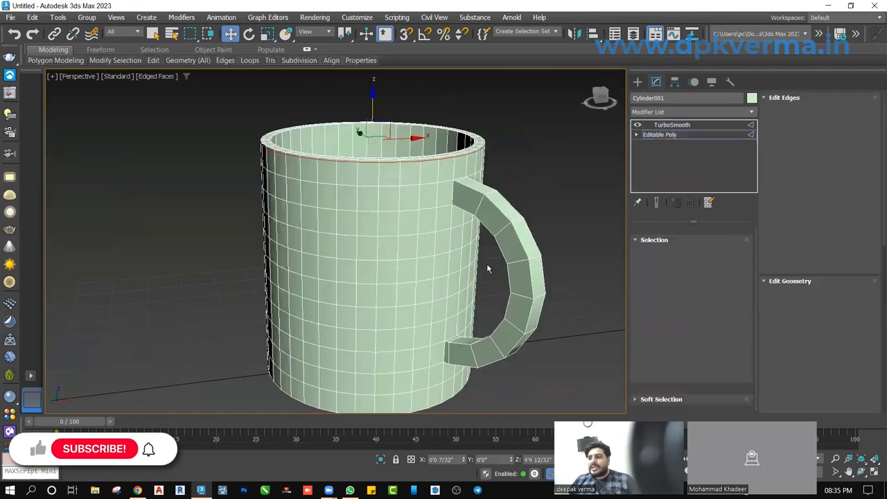
# Select the mug's bottom cap polygon in Polygon mode.
pyautogui.scroll(2, 475, 271)
pyautogui.moveTo(337, 270)
pyautogui.keyDown('alt'); pyautogui.mouseDown(button='middle')
pyautogui.moveTo(332, 242)
pyautogui.moveTo(356, 244)
pyautogui.mouseUp(button='middle'); pyautogui.keyUp('alt')
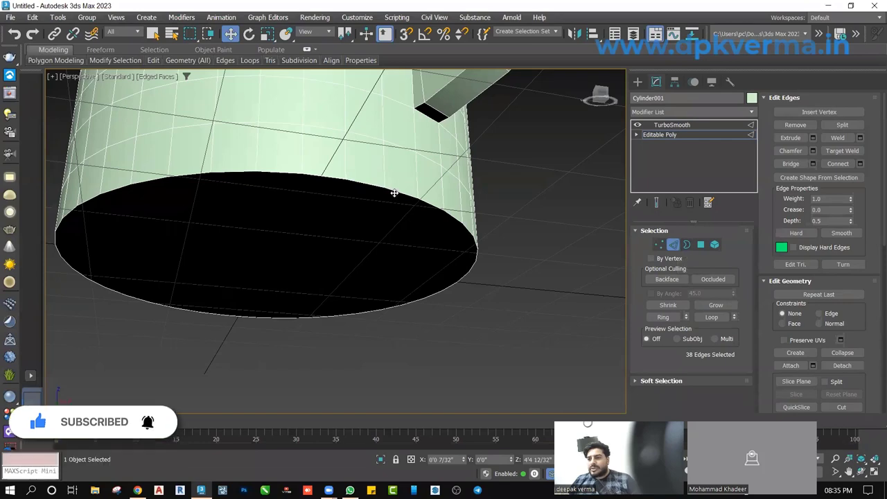
pyautogui.click(393, 192)
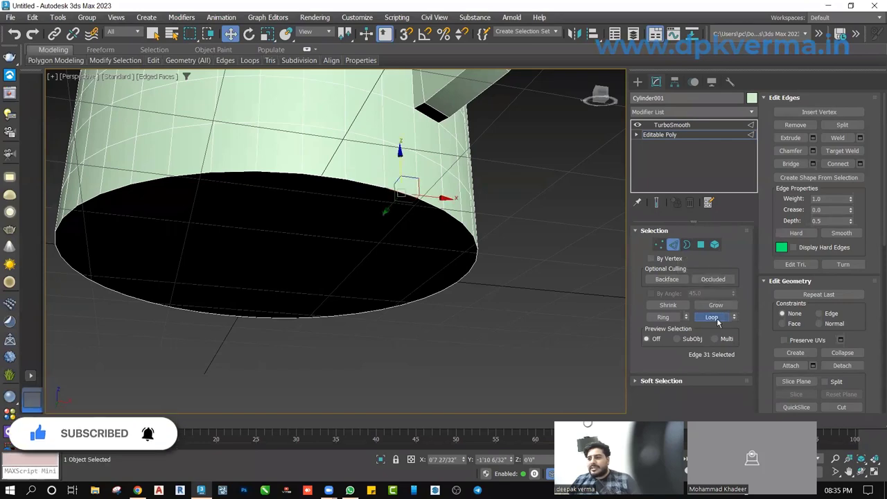
pyautogui.keyDown('alt'); pyautogui.moveTo(416, 235); pyautogui.dragTo(455, 235, button='middle'); pyautogui.keyUp('alt')
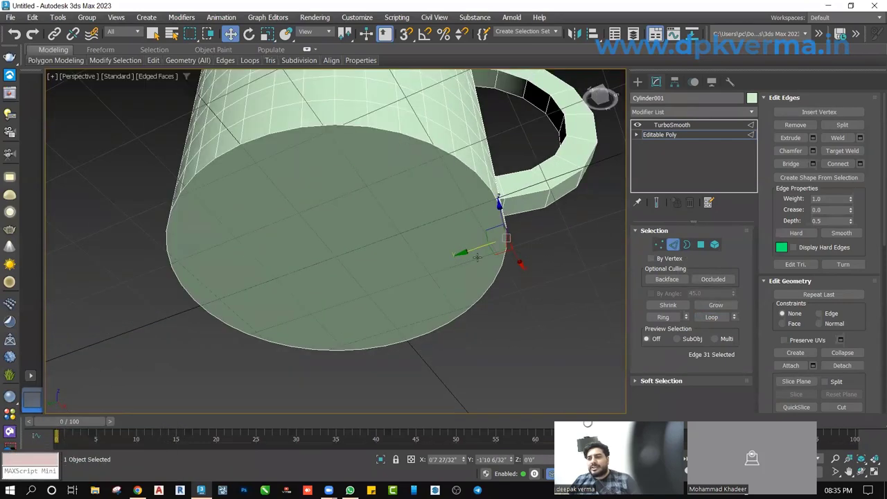
pyautogui.click(701, 244)
pyautogui.click(420, 224)
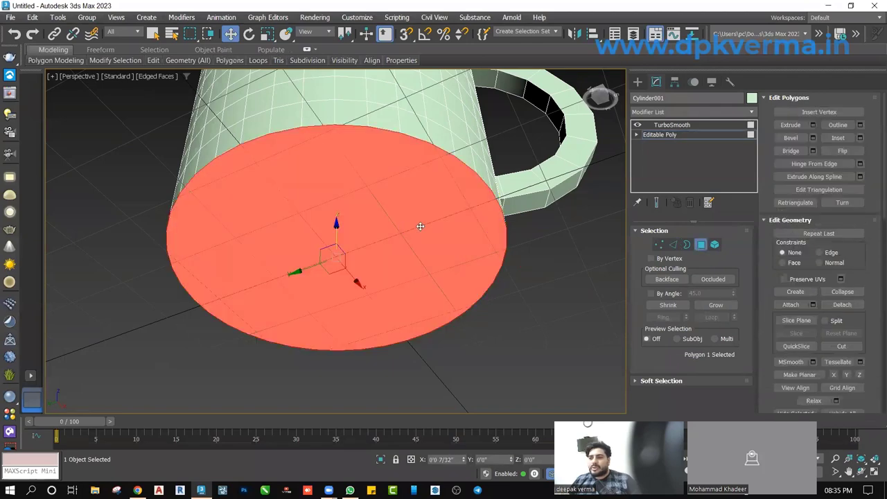
pyautogui.keyDown('alt'); pyautogui.moveTo(420, 224); pyautogui.dragTo(450, 267, button='middle'); pyautogui.keyUp('alt')
# Inset the bottom cap into a narrow ring, previewing with Show End Result.
pyautogui.rightClick(543, 260)
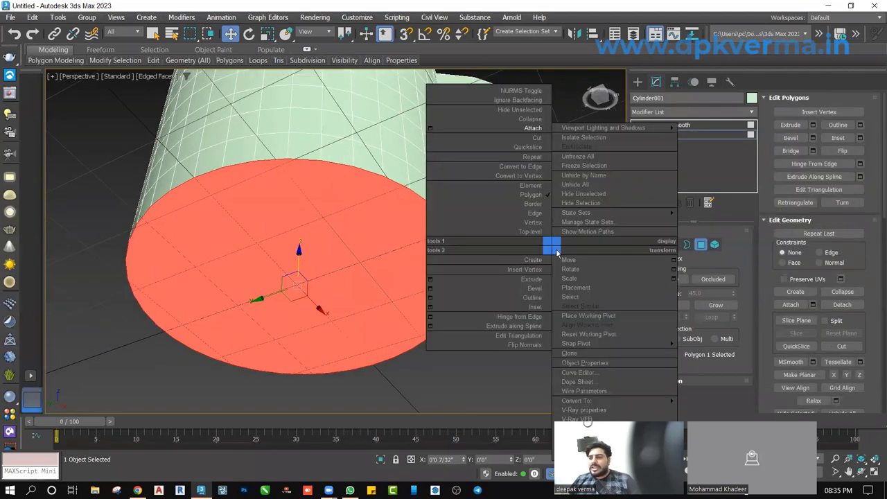
pyautogui.click(430, 307)
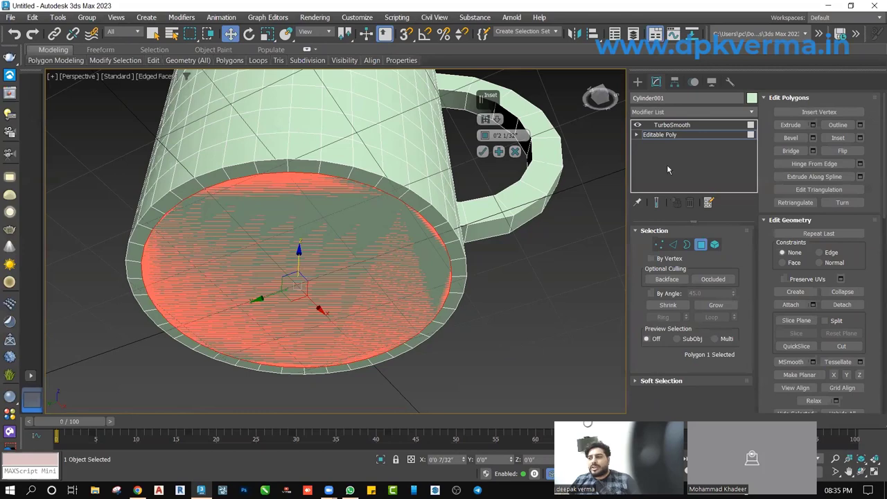
pyautogui.click(657, 204)
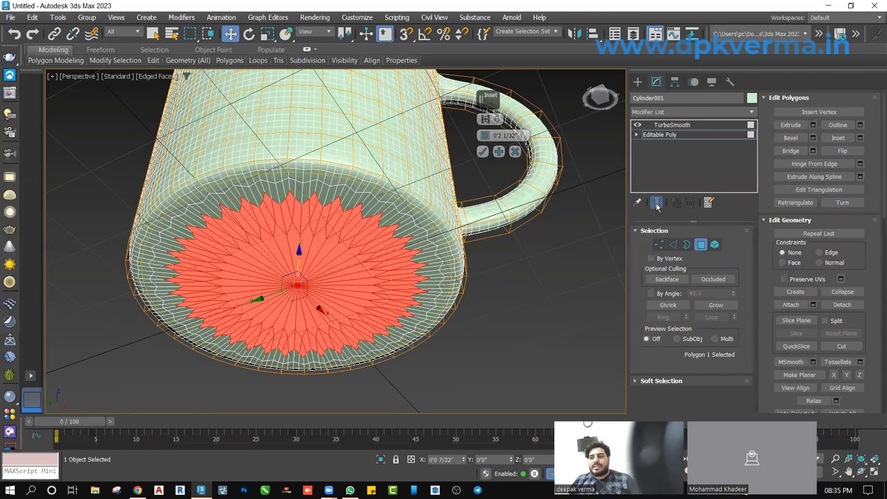
pyautogui.moveTo(484, 135); pyautogui.dragTo(484, 135)
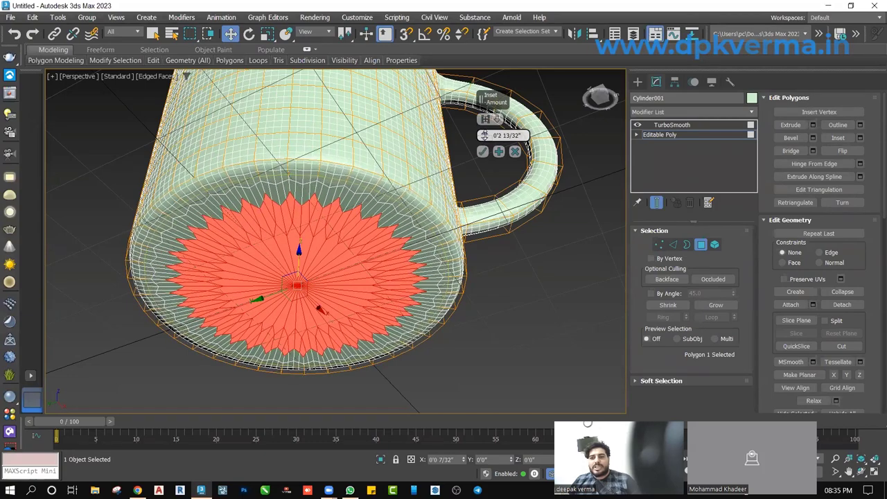
pyautogui.click(484, 151)
pyautogui.keyDown('alt'); pyautogui.moveTo(483, 152); pyautogui.dragTo(621, 253, button='middle'); pyautogui.keyUp('alt')
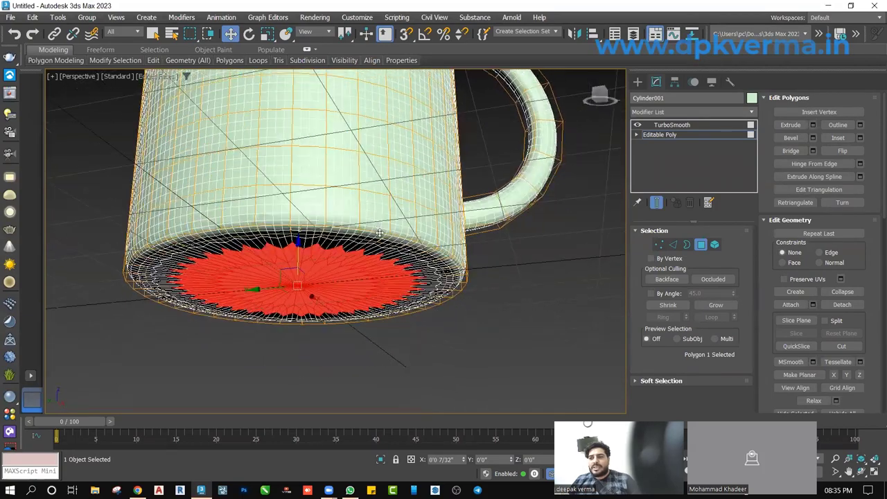
pyautogui.click(663, 135)
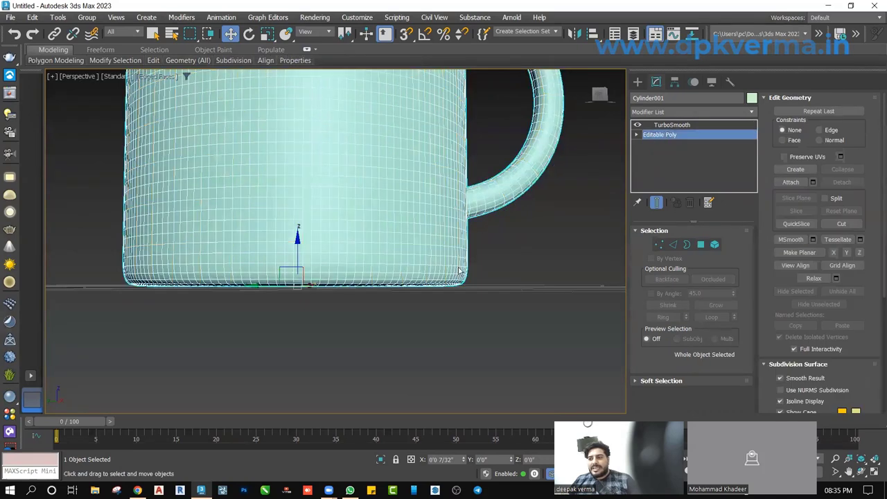
pyautogui.click(657, 202)
# Ring-select the lower wall edges and start a 1-segment Connect.
pyautogui.click(673, 244)
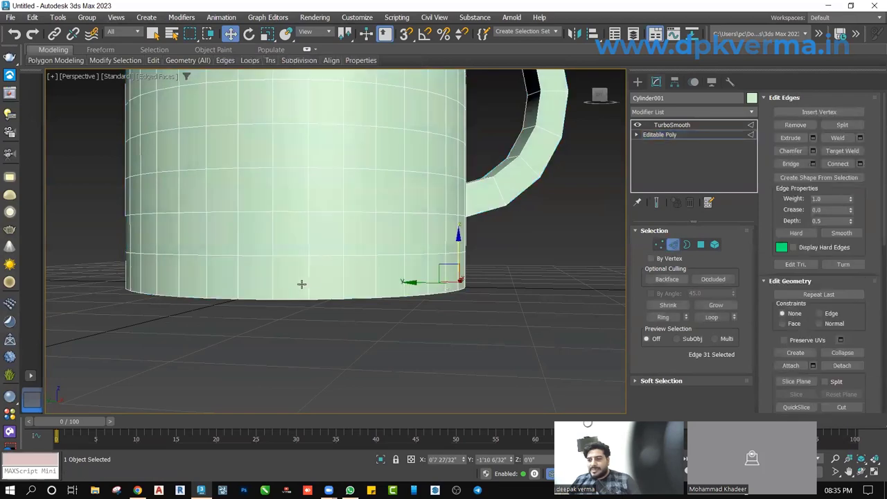
pyautogui.click(671, 316)
pyautogui.scroll(2, 546, 255)
pyautogui.rightClick(546, 256)
pyautogui.click(425, 299)
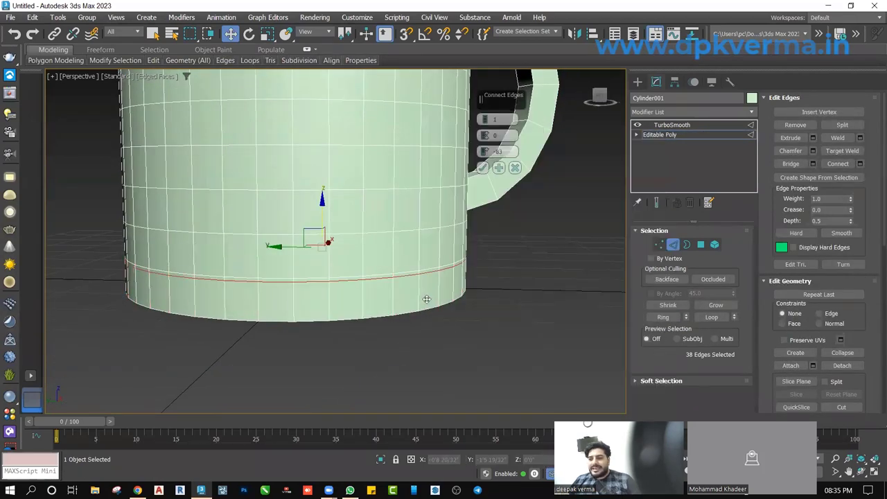
# Slide the new loop to about 72, close to the base, and confirm.
pyautogui.keyDown('alt'); pyautogui.moveTo(454, 278); pyautogui.dragTo(424, 285, button='middle'); pyautogui.keyUp('alt')
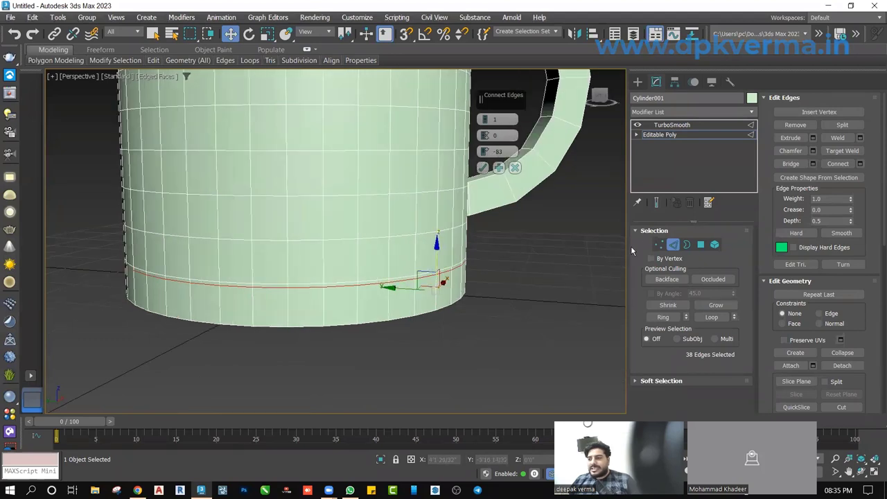
pyautogui.moveTo(485, 152); pyautogui.dragTo(486, 184)
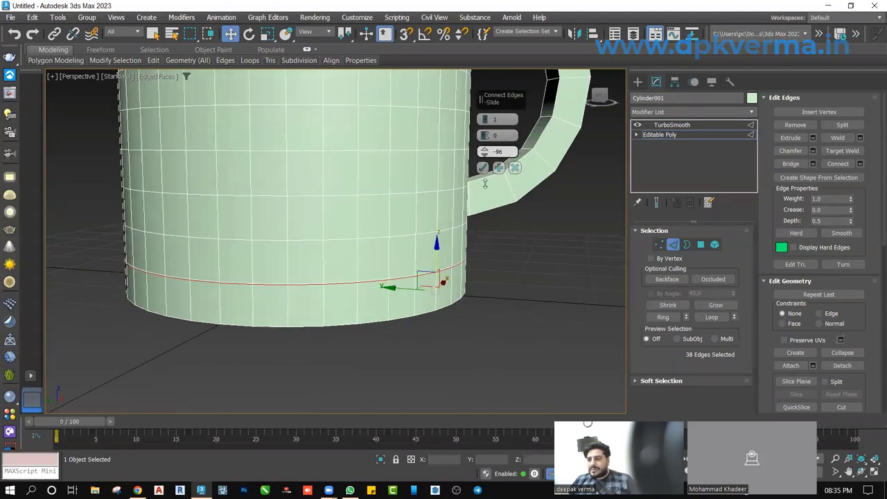
pyautogui.moveTo(485, 151); pyautogui.dragTo(621, 202)
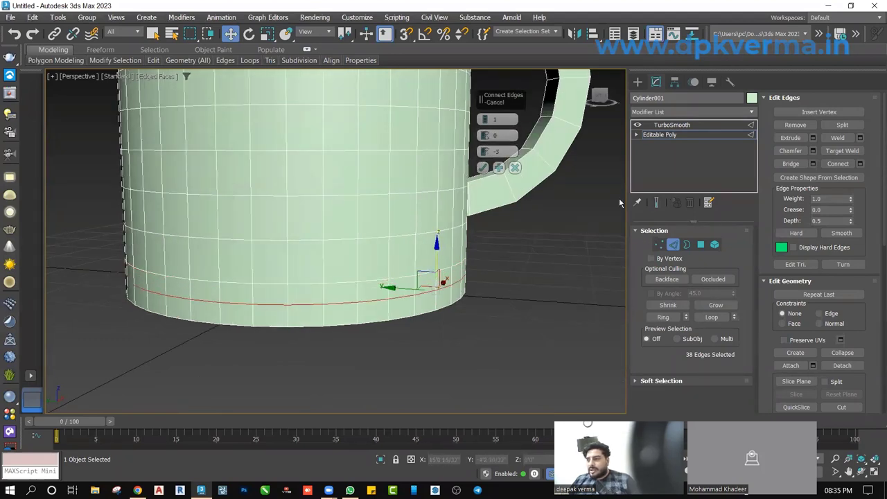
pyautogui.click(657, 202)
pyautogui.keyDown('alt'); pyautogui.moveTo(499, 208); pyautogui.dragTo(472, 169, button='middle'); pyautogui.keyUp('alt')
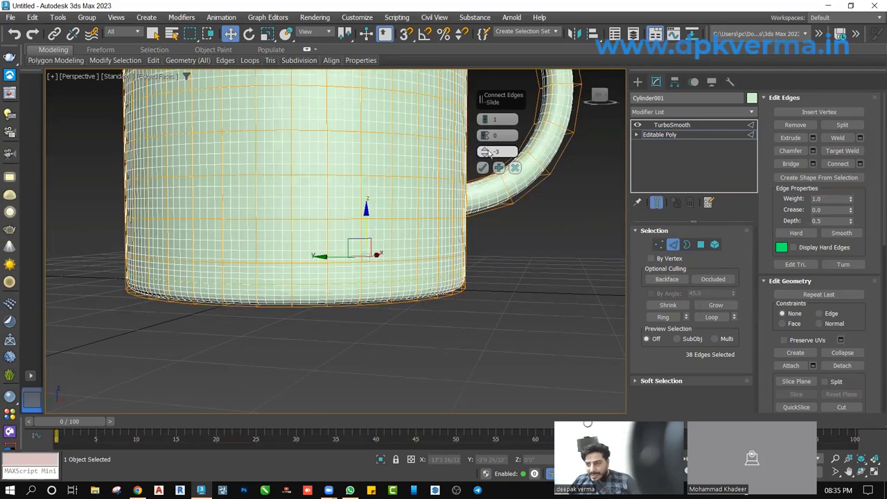
pyautogui.moveTo(489, 152); pyautogui.dragTo(401, 279)
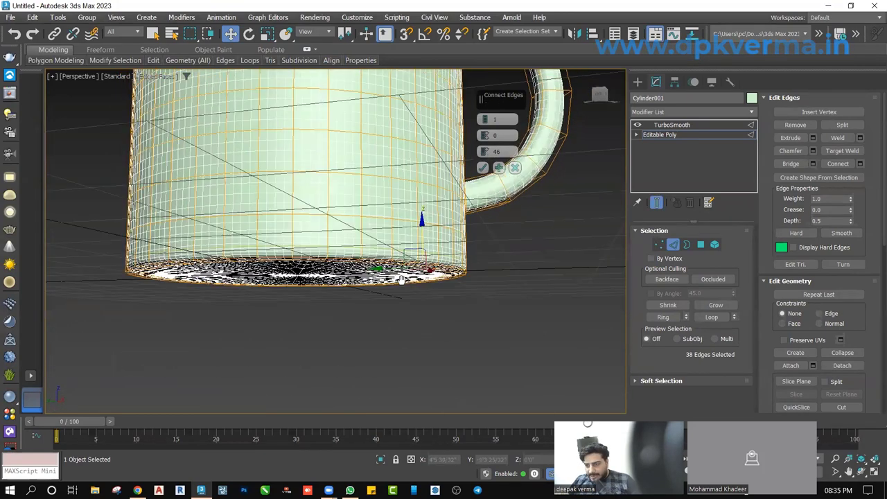
pyautogui.keyDown('alt'); pyautogui.moveTo(401, 280); pyautogui.dragTo(402, 256, button='middle'); pyautogui.keyUp('alt')
pyautogui.moveTo(485, 153); pyautogui.dragTo(494, 110)
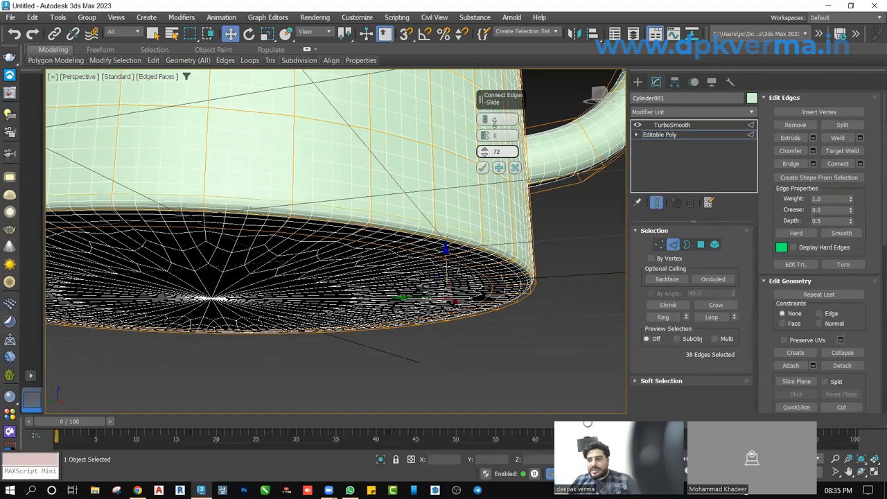
pyautogui.click(483, 168)
# Check the smoothed mug, then return to Editable Poly with Show End Result off.
pyautogui.click(671, 125)
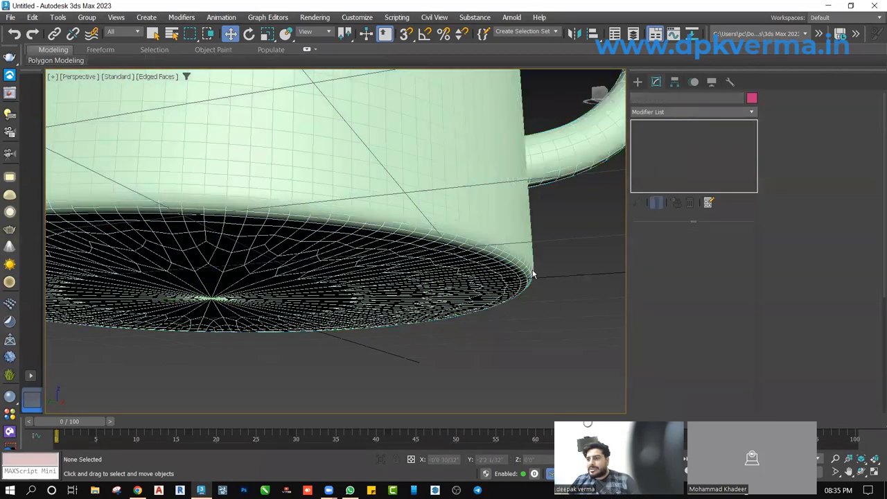
pyautogui.scroll(-5, 346, 242)
pyautogui.moveTo(416, 311)
pyautogui.keyDown('alt'); pyautogui.mouseDown(button='middle')
pyautogui.moveTo(457, 287)
pyautogui.moveTo(422, 252)
pyautogui.mouseUp(button='middle'); pyautogui.keyUp('alt')
pyautogui.click(662, 134)
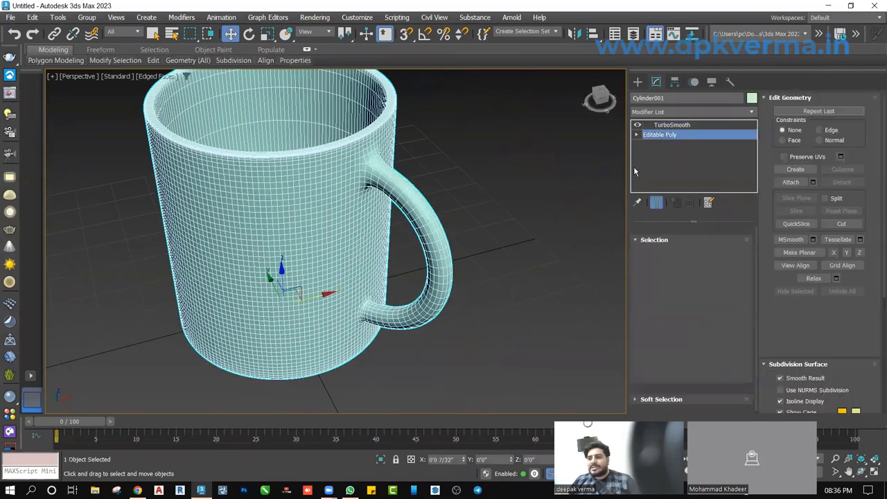
pyautogui.click(656, 201)
pyautogui.moveTo(368, 246)
pyautogui.keyDown('alt'); pyautogui.mouseDown(button='middle')
pyautogui.moveTo(415, 217)
pyautogui.moveTo(399, 214)
pyautogui.moveTo(397, 198)
pyautogui.mouseUp(button='middle'); pyautogui.keyUp('alt')
pyautogui.scroll(2, 409, 215)
pyautogui.scroll(3, 403, 211)
# Loop-select the 18 edges running along the handle.
pyautogui.click(672, 245)
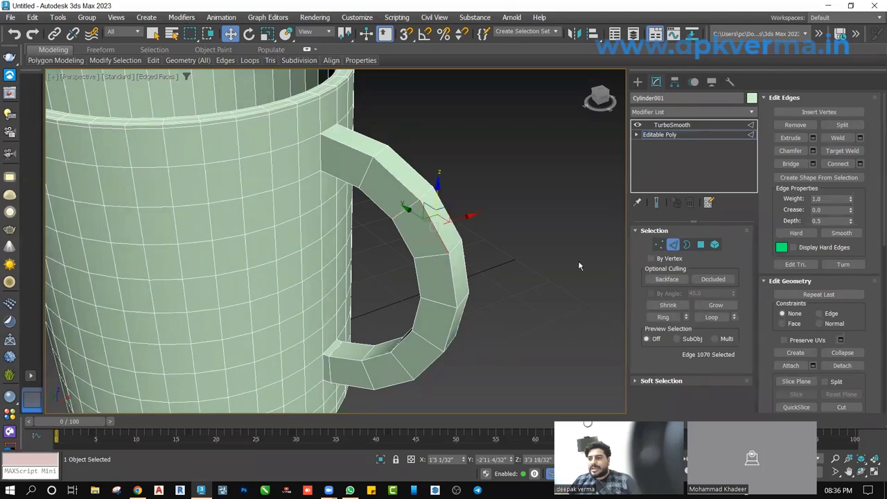
pyautogui.click(711, 317)
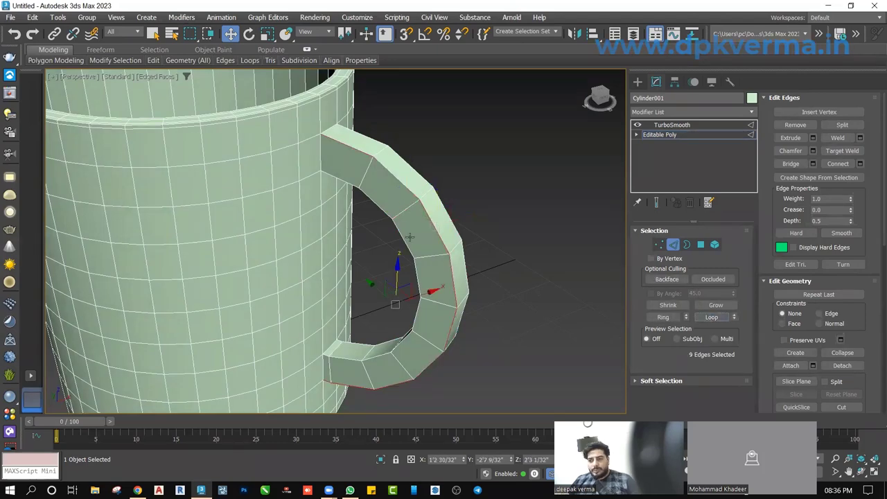
pyautogui.keyDown('alt'); pyautogui.moveTo(409, 237); pyautogui.dragTo(398, 257, button='middle'); pyautogui.keyUp('alt')
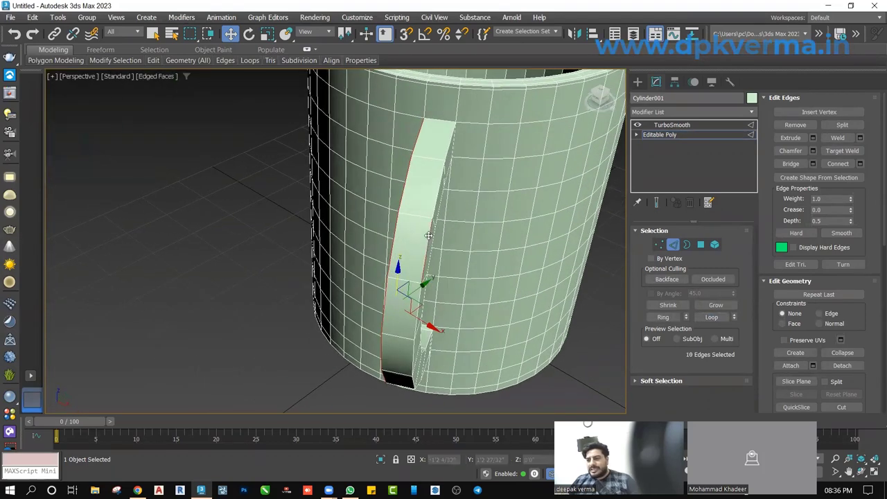
pyautogui.keyDown('alt'); pyautogui.moveTo(499, 263); pyautogui.dragTo(566, 192, button='middle'); pyautogui.keyUp('alt')
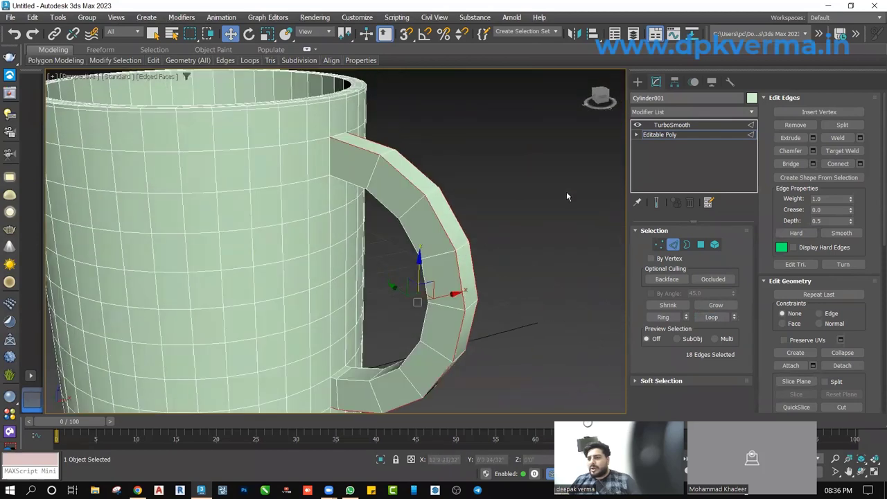
# Extrude the handle edges at 0'0" height and 0'1 24/32" width.
pyautogui.rightClick(565, 189)
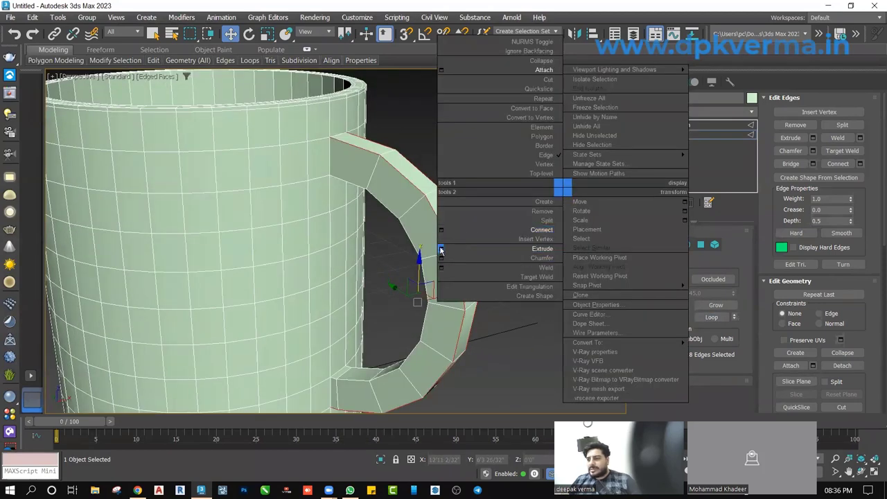
pyautogui.click(441, 250)
pyautogui.scroll(2, 434, 201)
pyautogui.scroll(2, 432, 204)
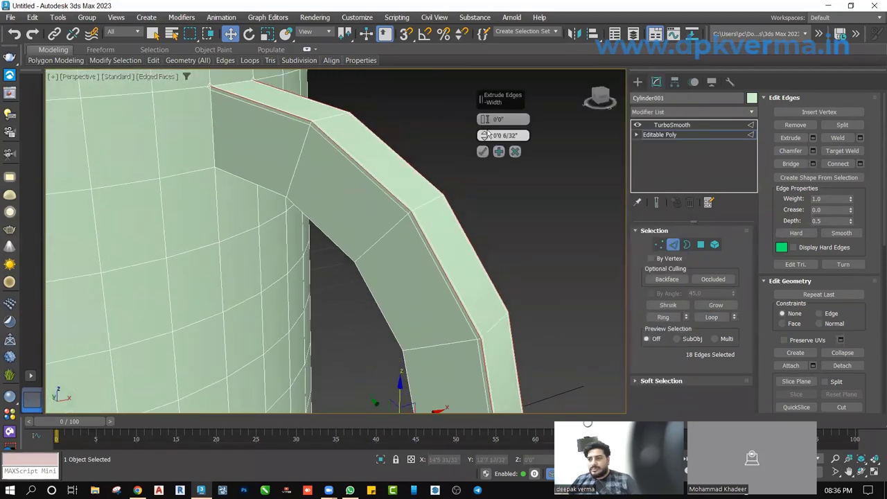
pyautogui.moveTo(485, 135)
pyautogui.mouseDown()
pyautogui.moveTo(488, 124)
pyautogui.moveTo(487, 133)
pyautogui.mouseUp()
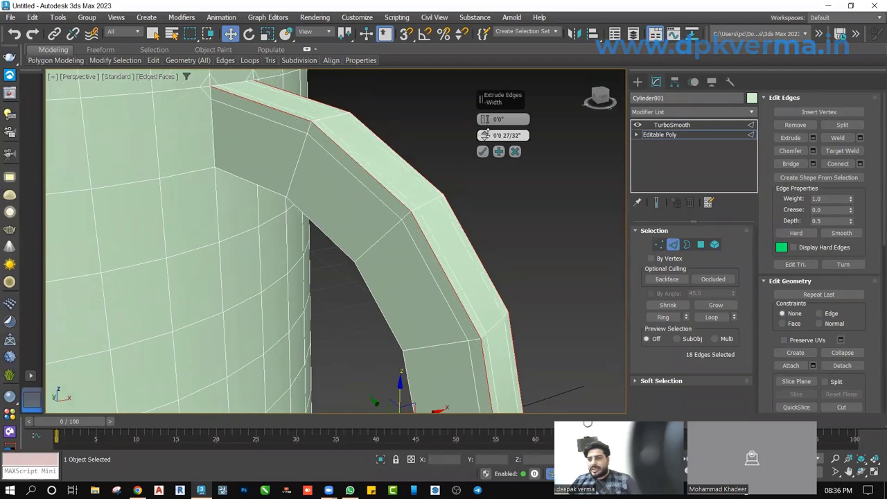
pyautogui.click(658, 203)
pyautogui.moveTo(484, 136)
pyautogui.mouseDown()
pyautogui.moveTo(485, 128)
pyautogui.moveTo(485, 136)
pyautogui.mouseUp()
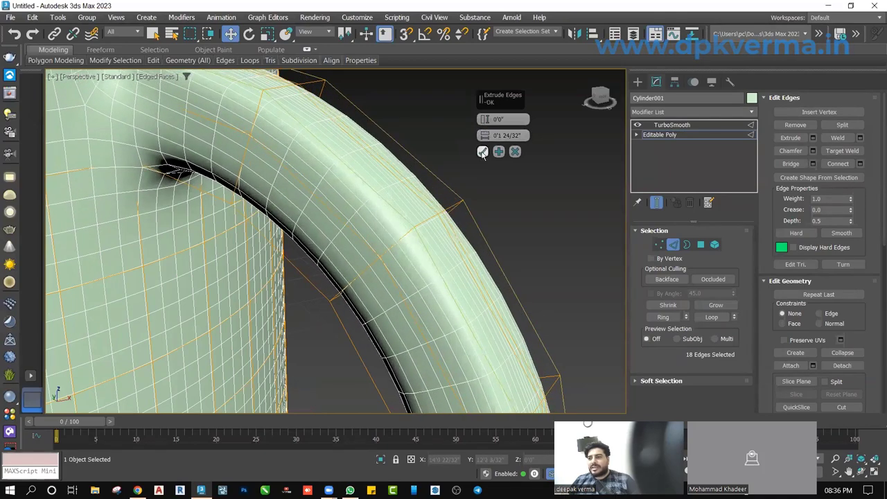
pyautogui.click(482, 152)
# Orbit to look into the mug and reopen its Editable Poly showing the low-poly cage.
pyautogui.press('z')
pyautogui.click(673, 244)
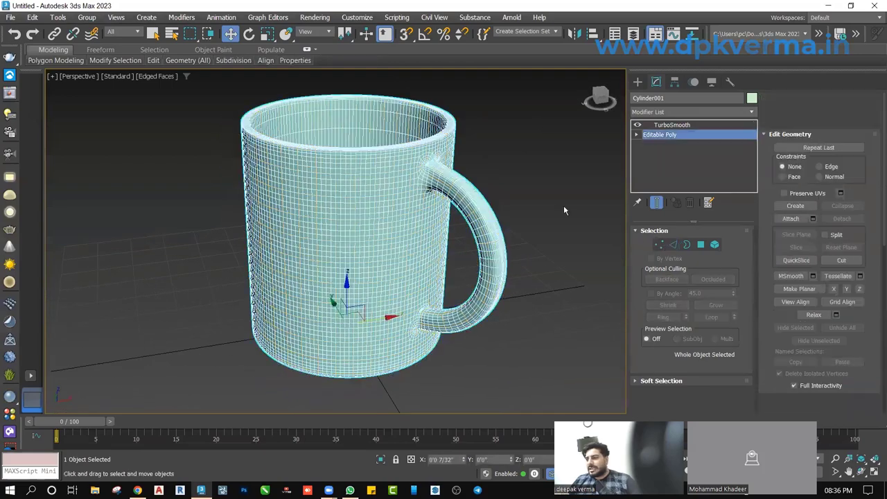
pyautogui.click(563, 210)
pyautogui.keyDown('alt'); pyautogui.moveTo(564, 210); pyautogui.dragTo(564, 312, button='middle'); pyautogui.keyUp('alt')
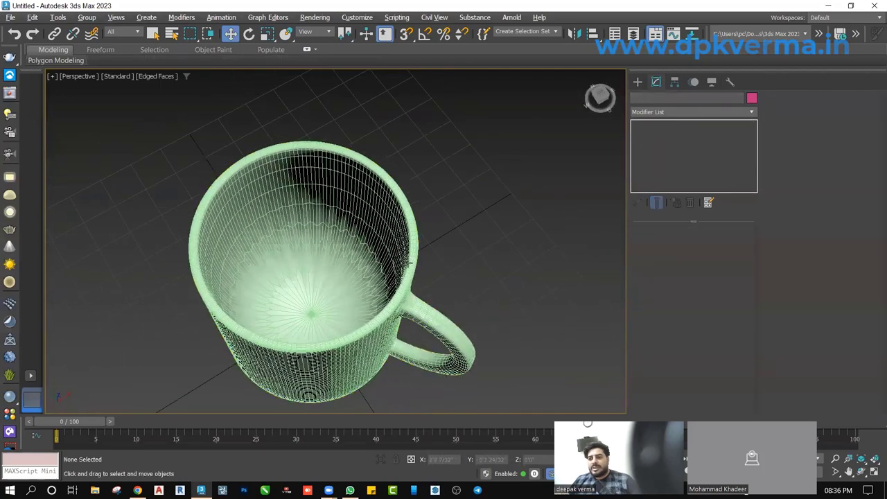
pyautogui.keyDown('alt'); pyautogui.moveTo(327, 228); pyautogui.dragTo(329, 223, button='middle'); pyautogui.keyUp('alt')
pyautogui.click(330, 222)
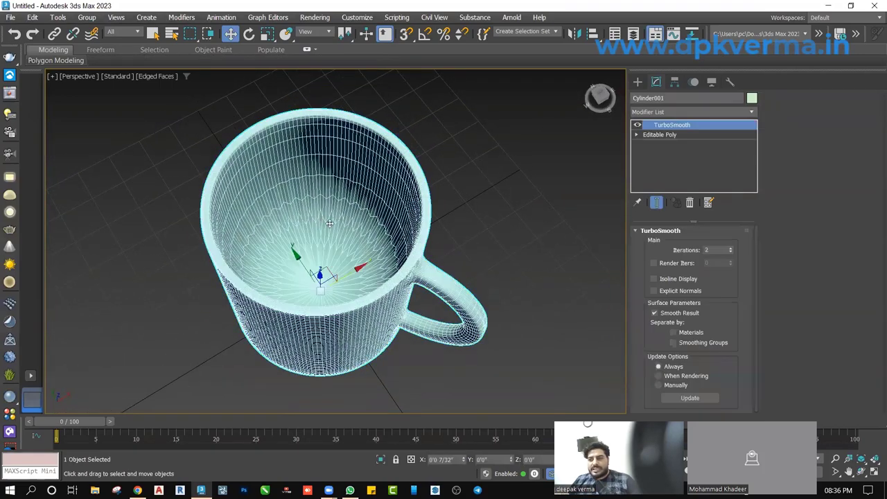
pyautogui.click(660, 136)
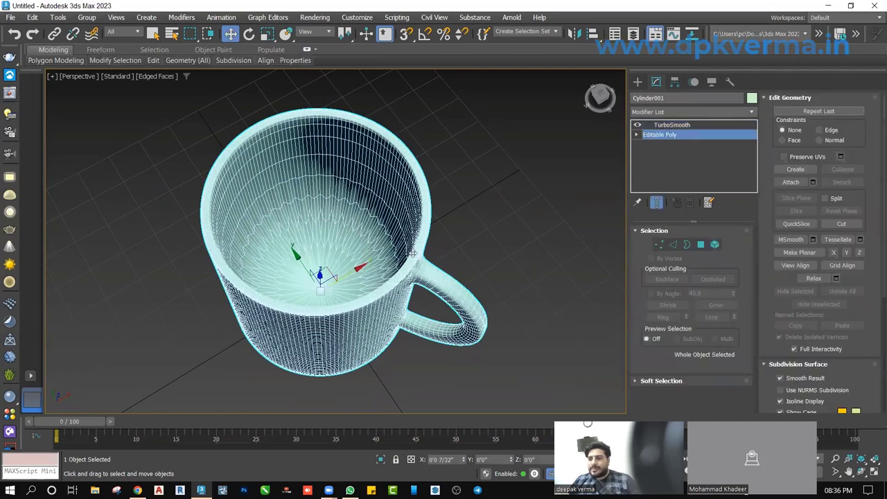
pyautogui.click(657, 203)
pyautogui.scroll(3, 319, 298)
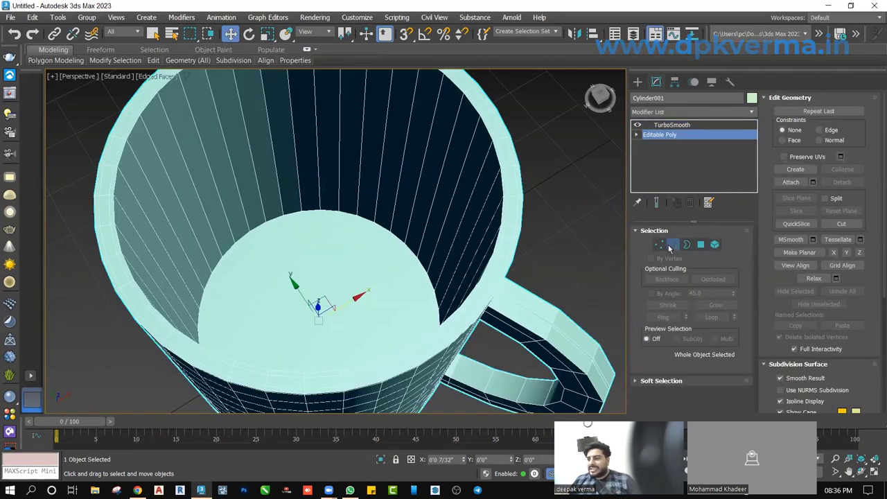
# Ring-select the 38 inner-wall edges and start a Connect.
pyautogui.click(673, 245)
pyautogui.click(318, 176)
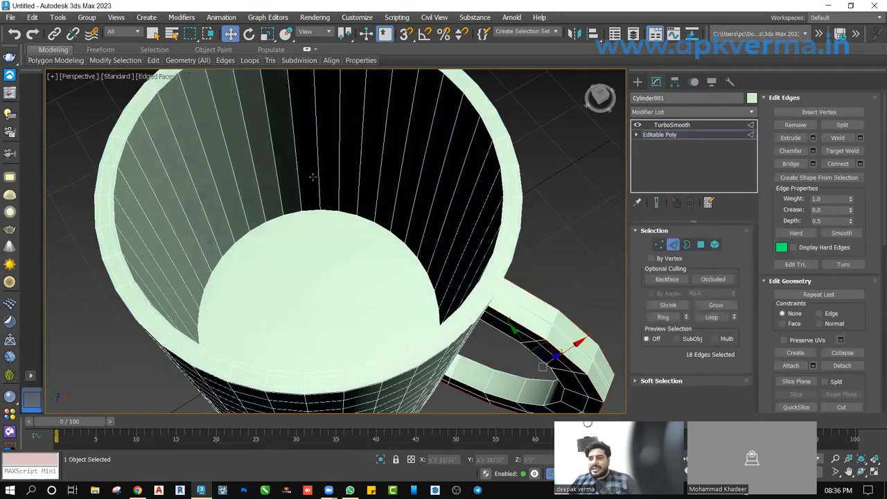
pyautogui.click(663, 317)
pyautogui.rightClick(558, 180)
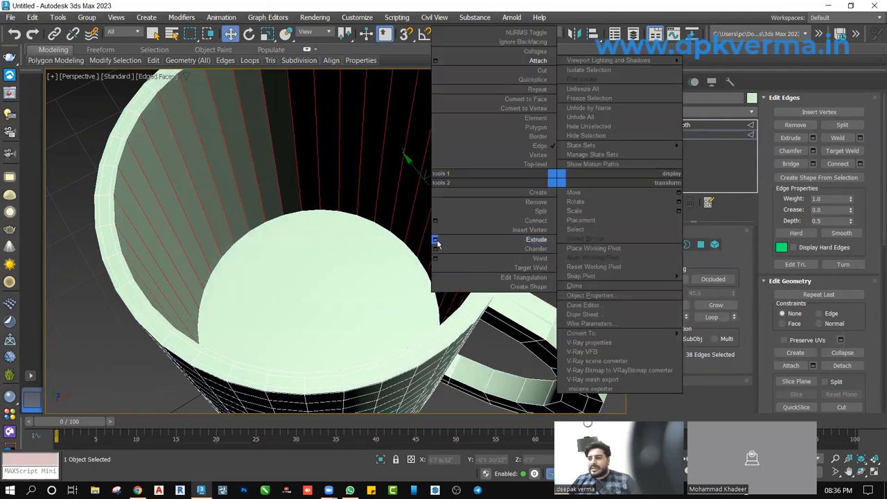
pyautogui.click(435, 223)
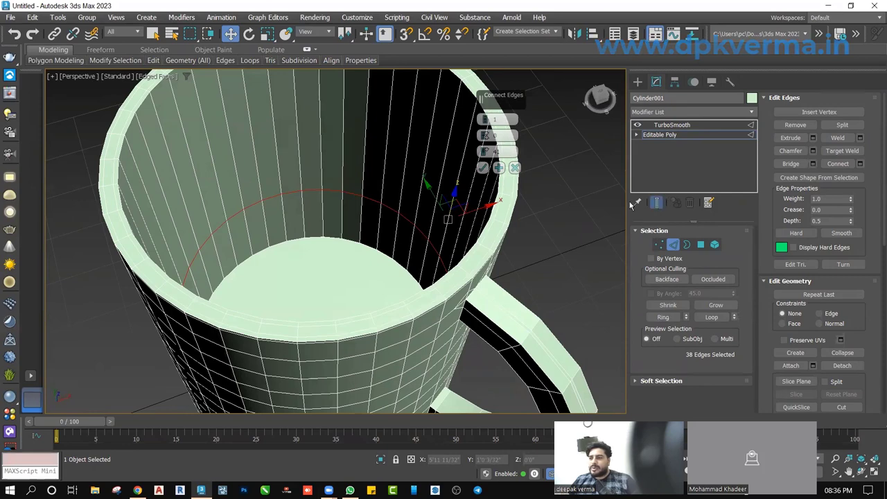
# Slide the new inner-wall loop to 99 and confirm it.
pyautogui.click(656, 203)
pyautogui.moveTo(486, 151); pyautogui.dragTo(476, 6)
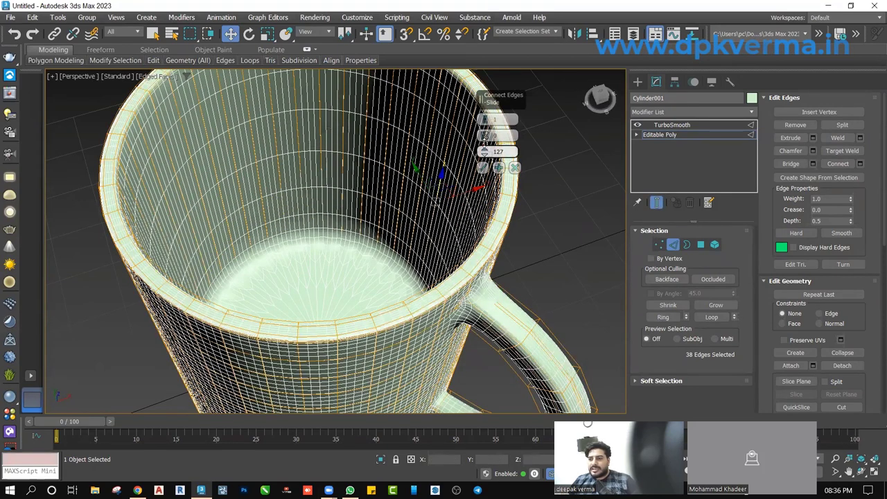
pyautogui.moveTo(483, 166); pyautogui.dragTo(480, 183)
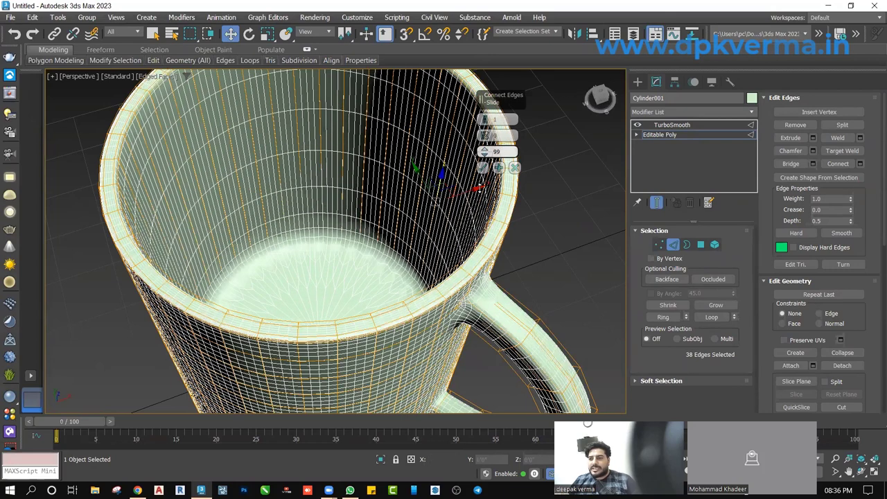
pyautogui.click(482, 168)
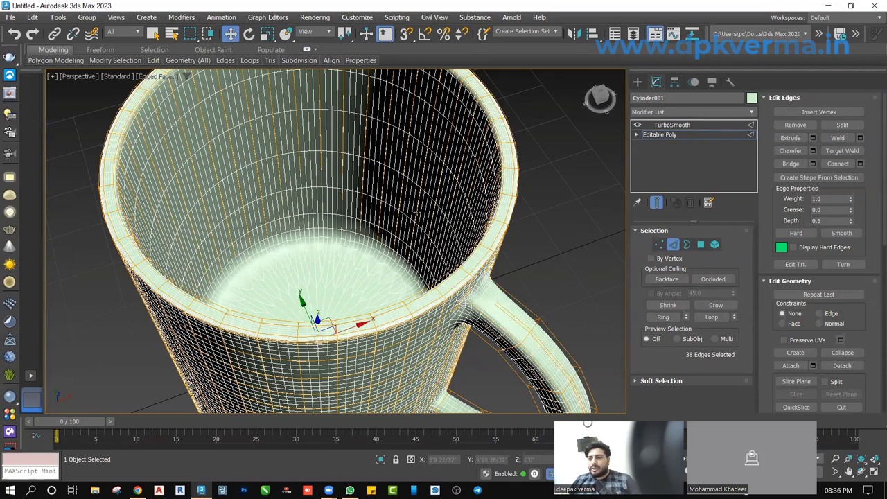
pyautogui.click(673, 136)
# Select the mug's inner bottom polygon in Polygon mode on the low-poly cage.
pyautogui.click(657, 203)
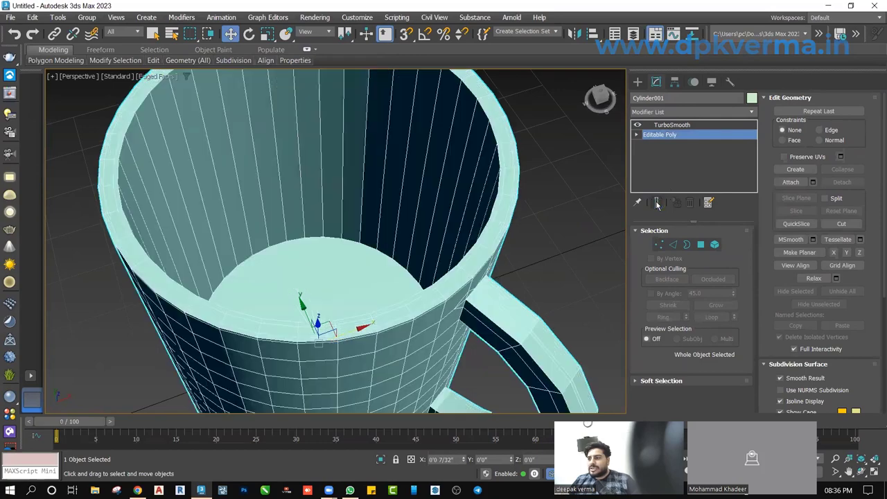
pyautogui.keyDown('alt'); pyautogui.moveTo(356, 246); pyautogui.dragTo(407, 272, button='middle'); pyautogui.keyUp('alt')
pyautogui.click(701, 244)
pyautogui.click(386, 244)
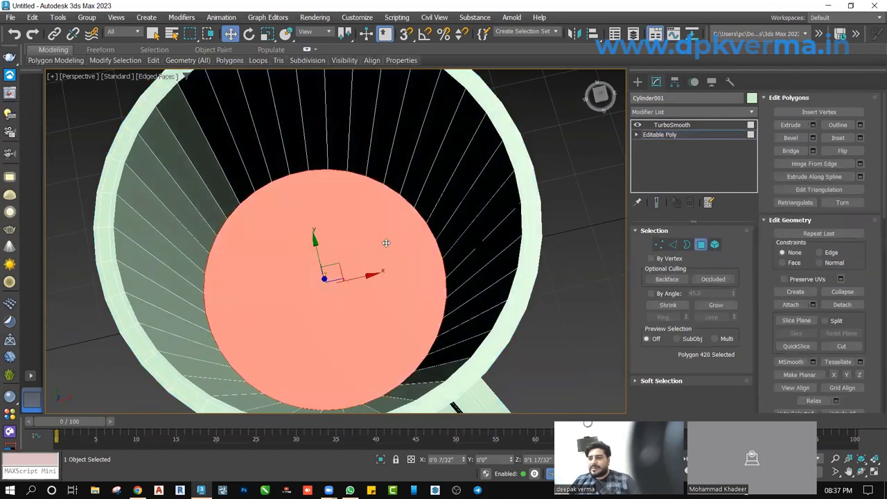
pyautogui.moveTo(386, 244)
pyautogui.keyDown('alt'); pyautogui.mouseDown(button='middle')
pyautogui.moveTo(359, 224)
pyautogui.moveTo(406, 220)
pyautogui.mouseUp(button='middle'); pyautogui.keyUp('alt')
pyautogui.scroll(5, 356, 231)
pyautogui.scroll(-3, 356, 231)
# Inset the inner floor face by 0'2 4/32".
pyautogui.rightClick(407, 216)
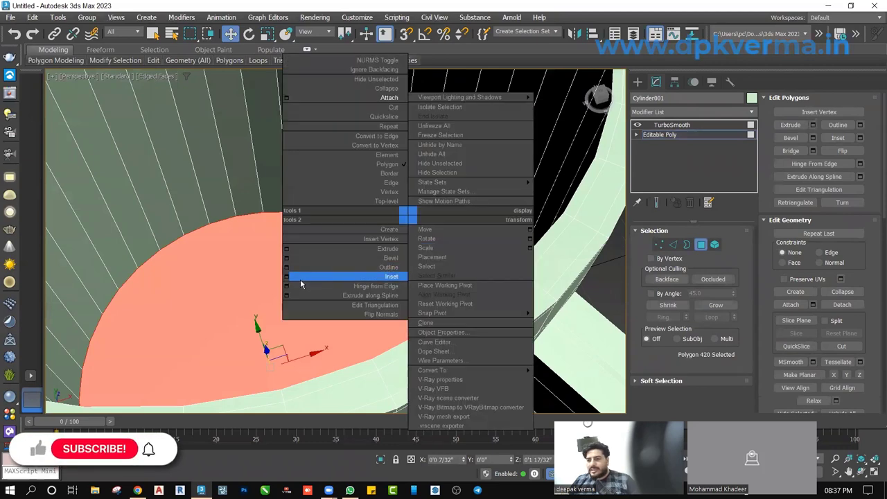
pyautogui.click(308, 277)
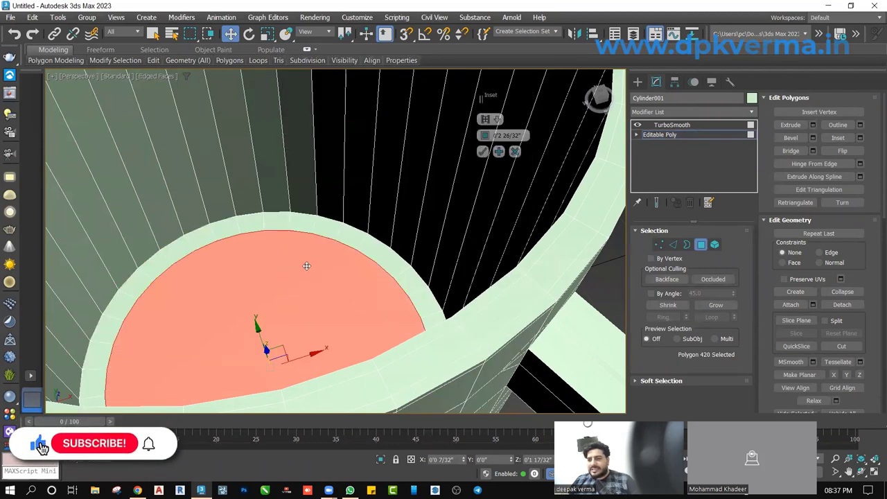
pyautogui.click(656, 202)
pyautogui.moveTo(484, 135)
pyautogui.mouseDown()
pyautogui.moveTo(490, 163)
pyautogui.moveTo(485, 137)
pyautogui.mouseUp()
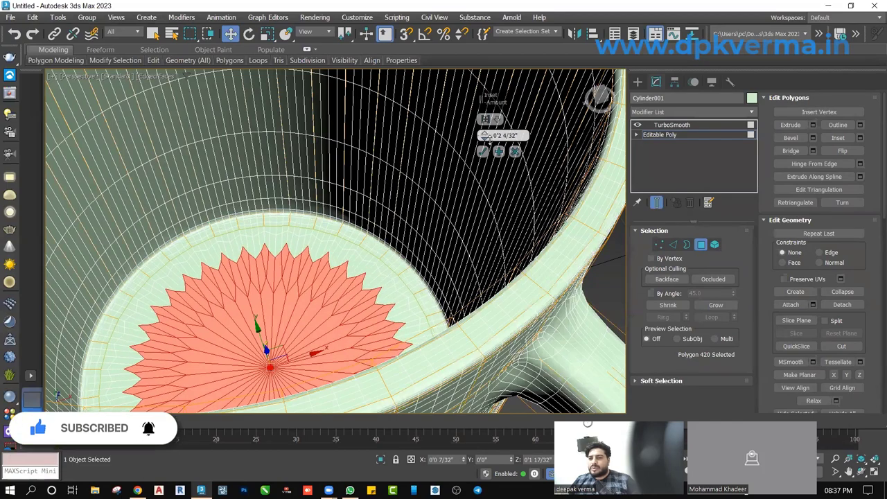
pyautogui.click(482, 151)
pyautogui.scroll(-5, 527, 236)
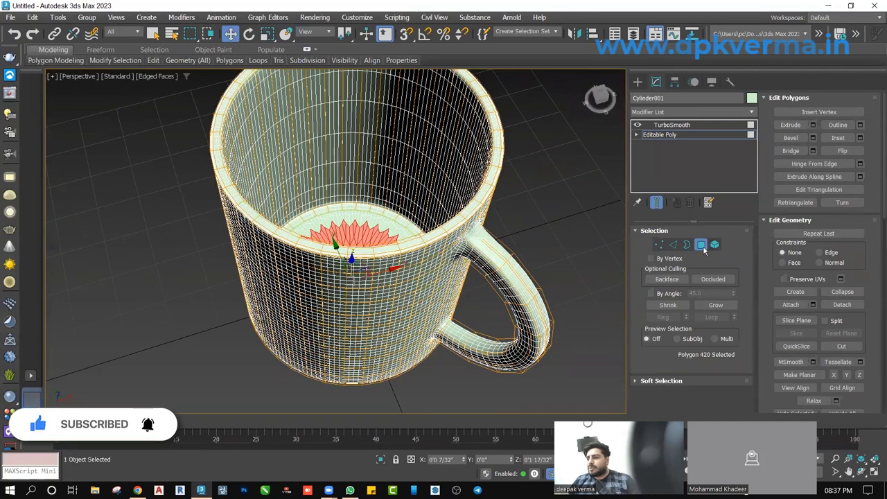